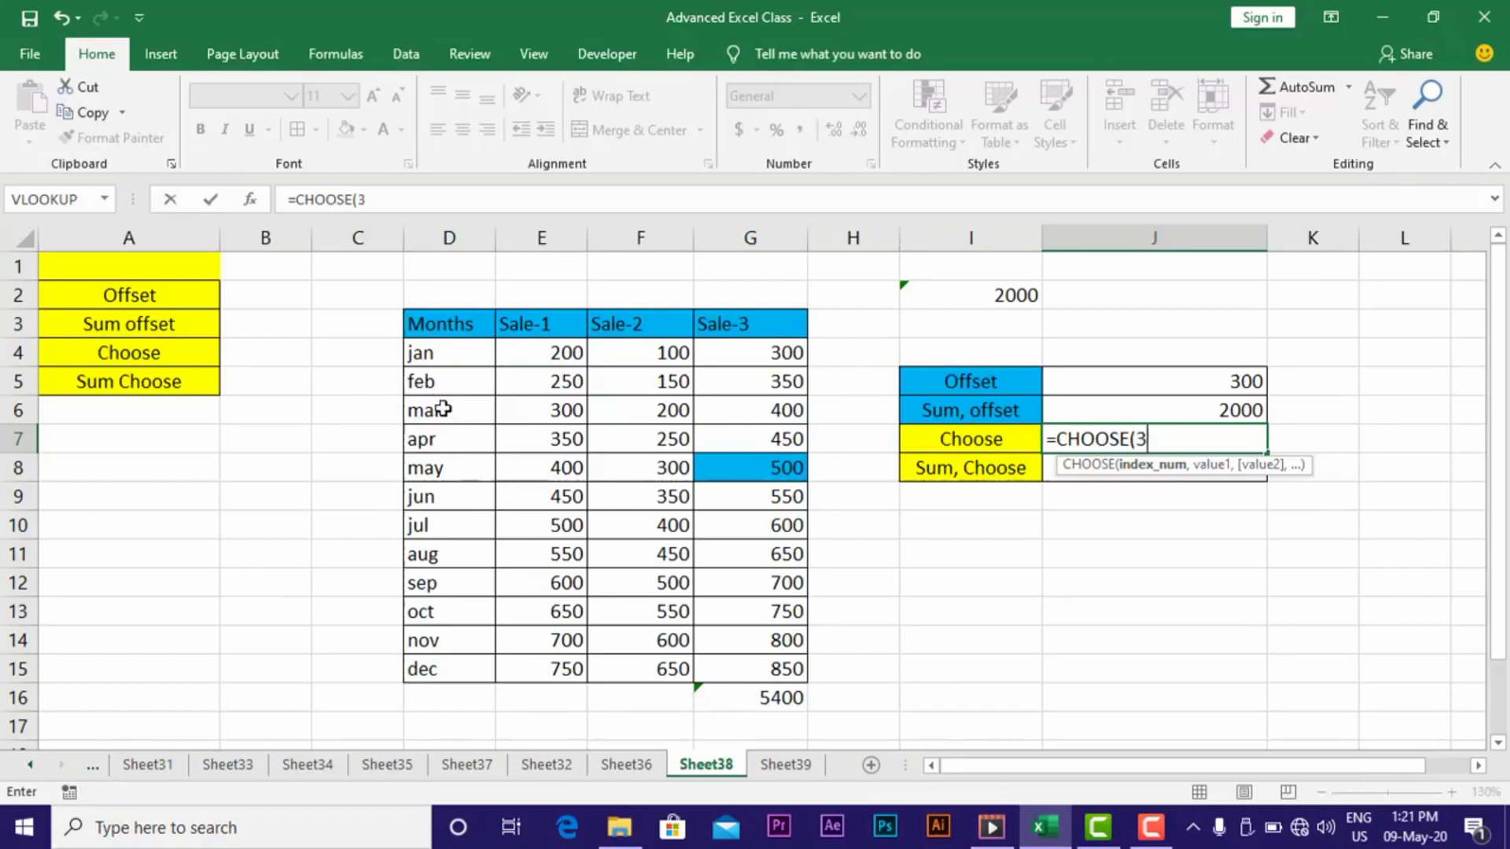
- Complete the CHOOSE formula in J7 with index 3 and the month cells D4, D5, D6, D7 and D8 as values
text(,)
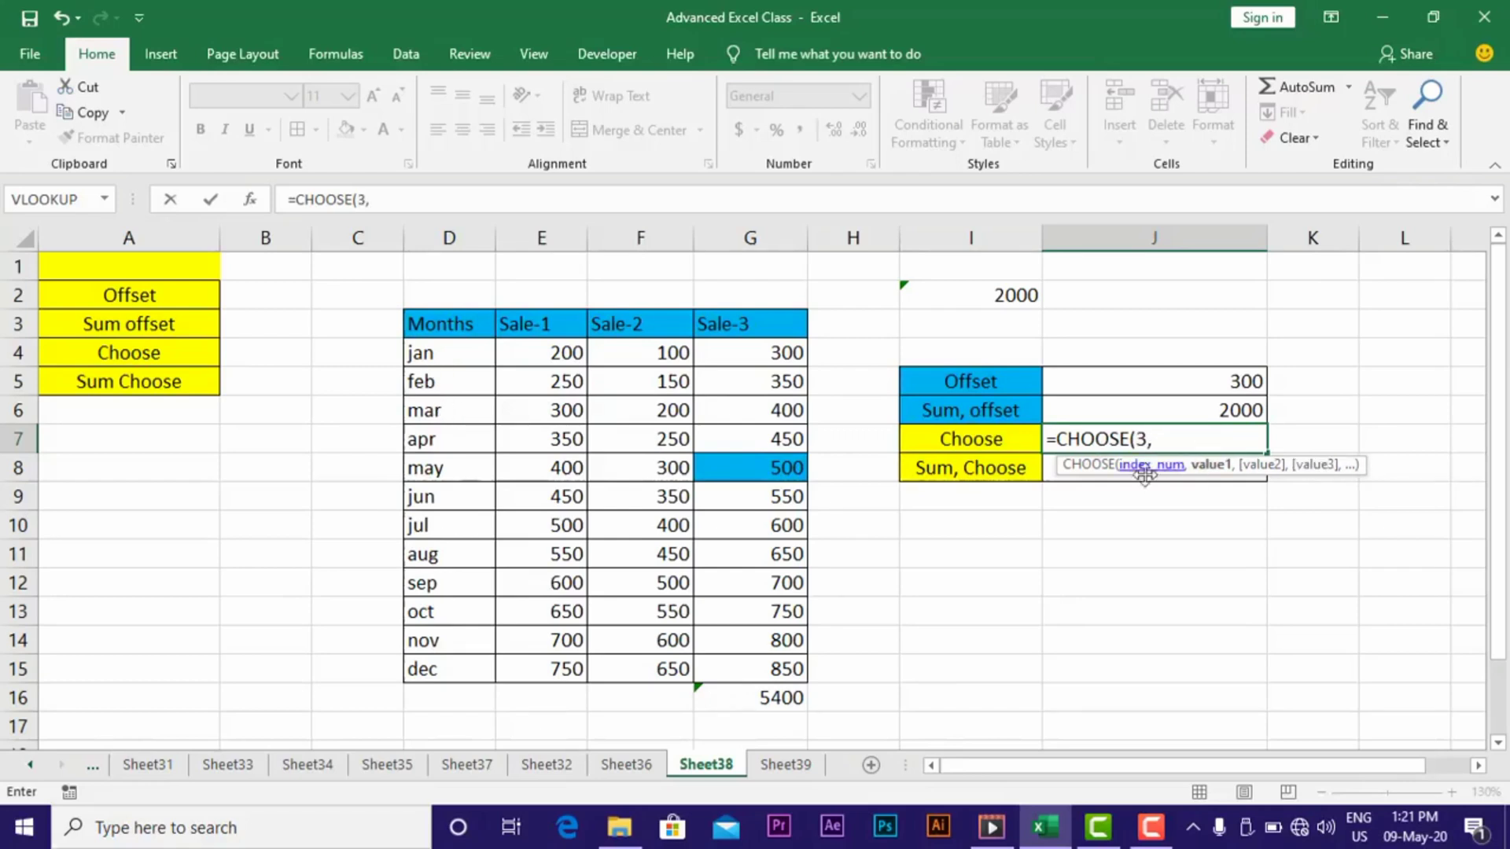
click(435, 353)
text(,)
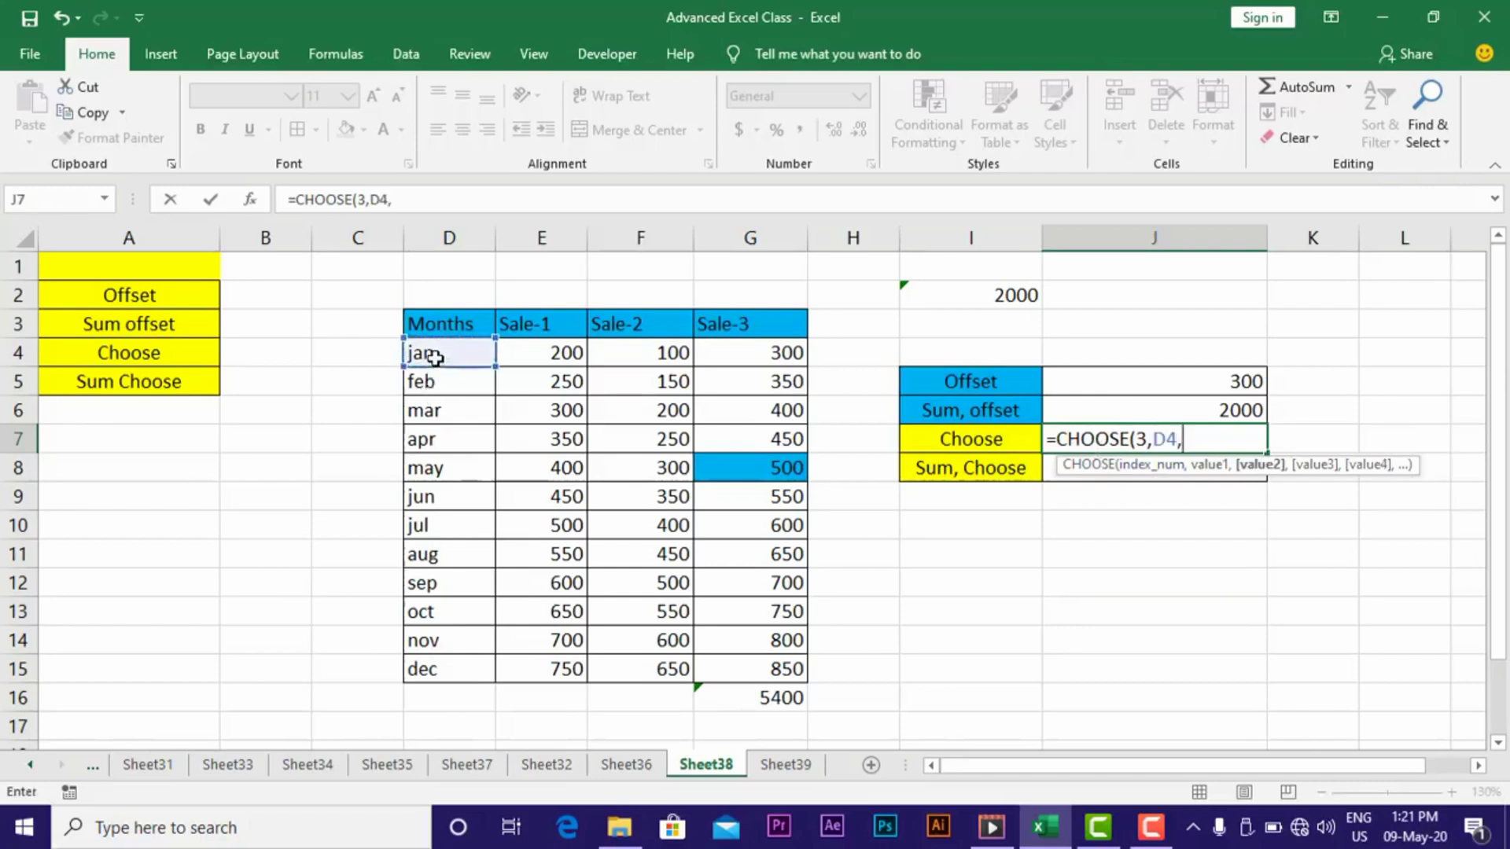
click(451, 384)
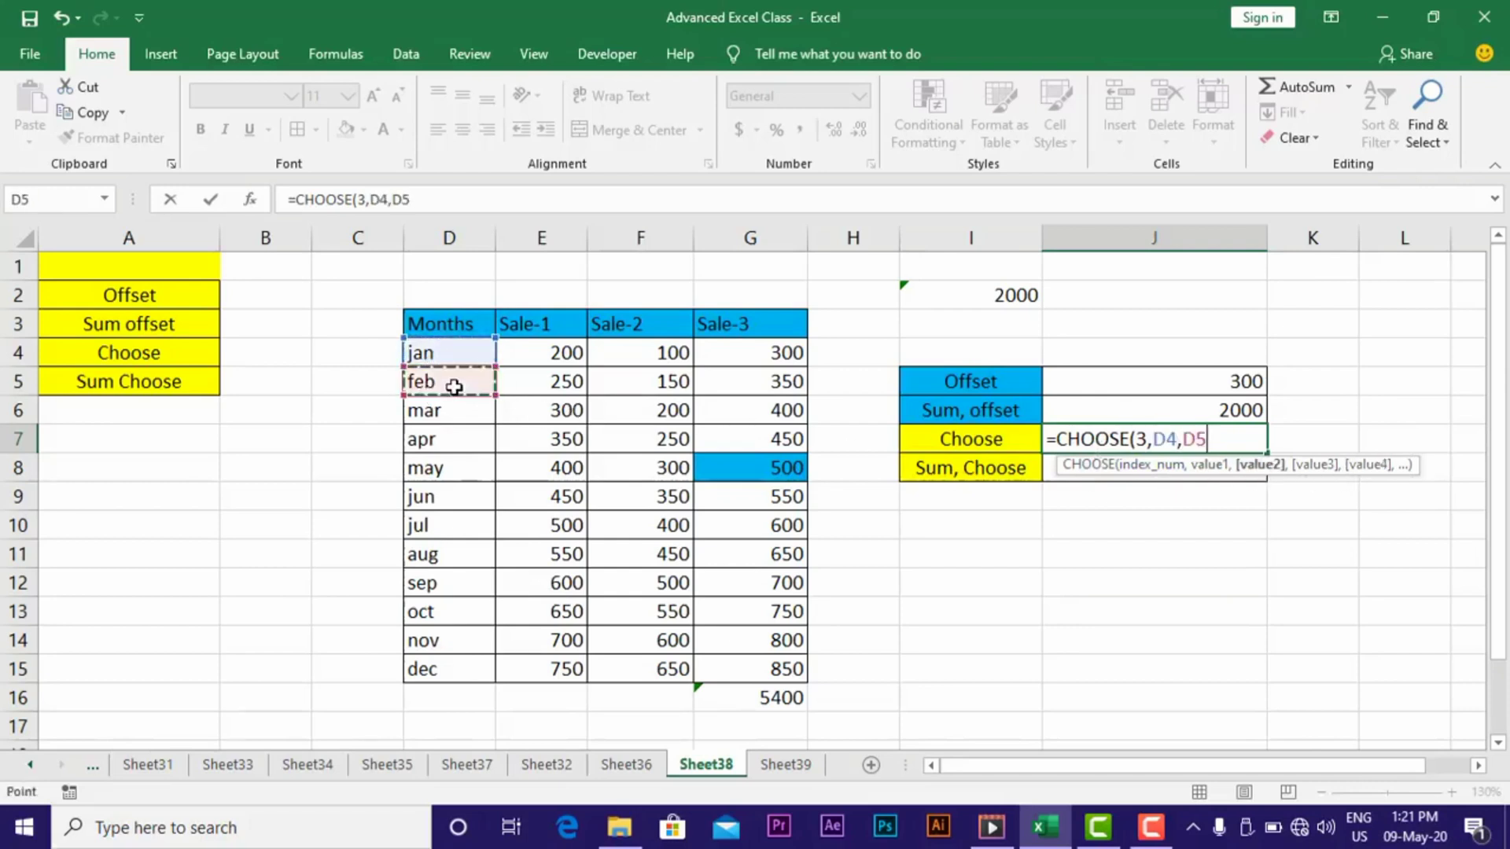
text(,)
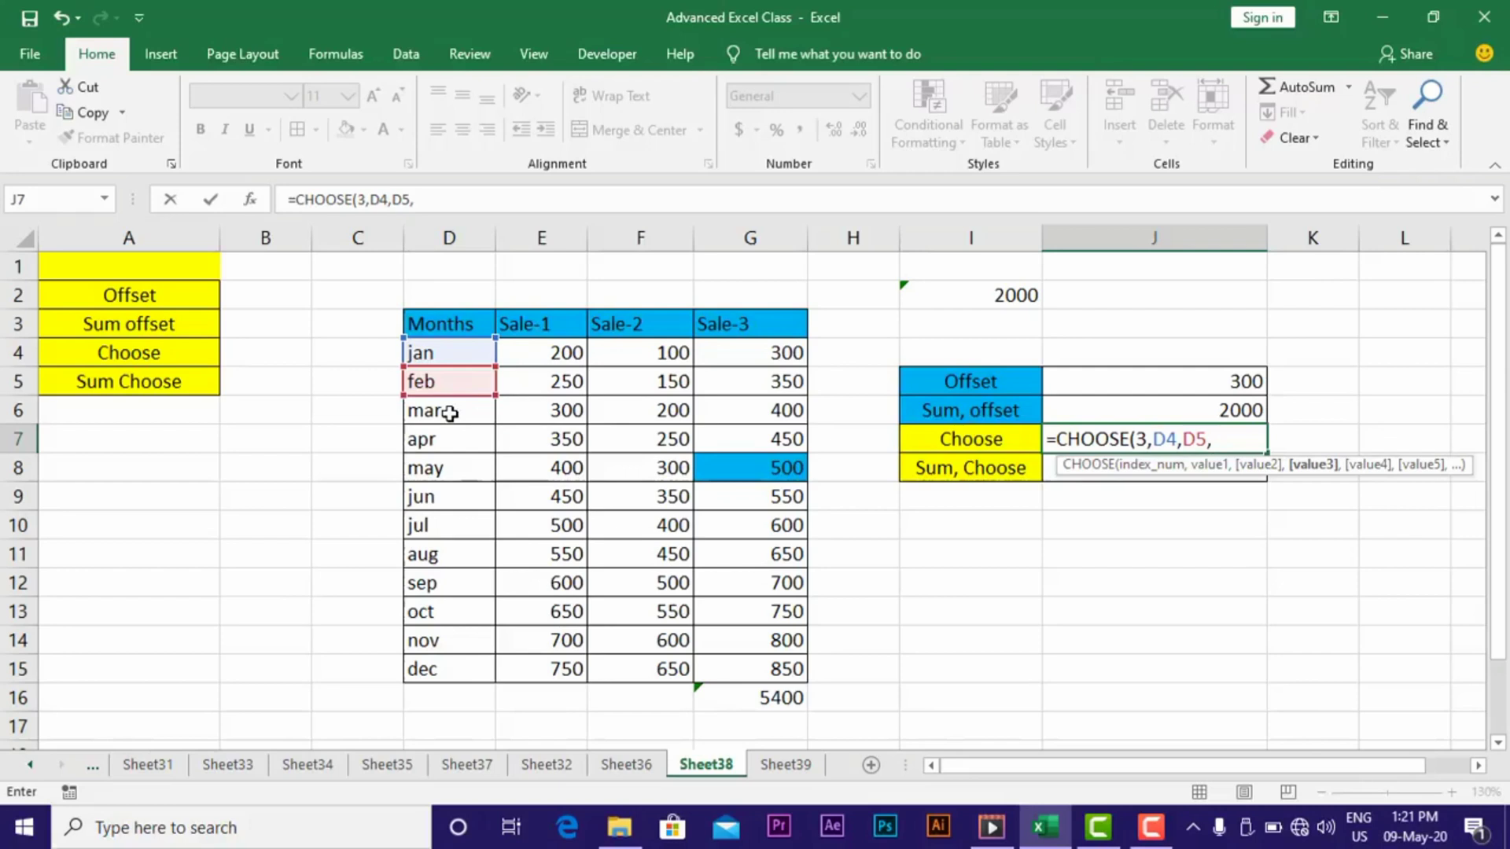
click(449, 413)
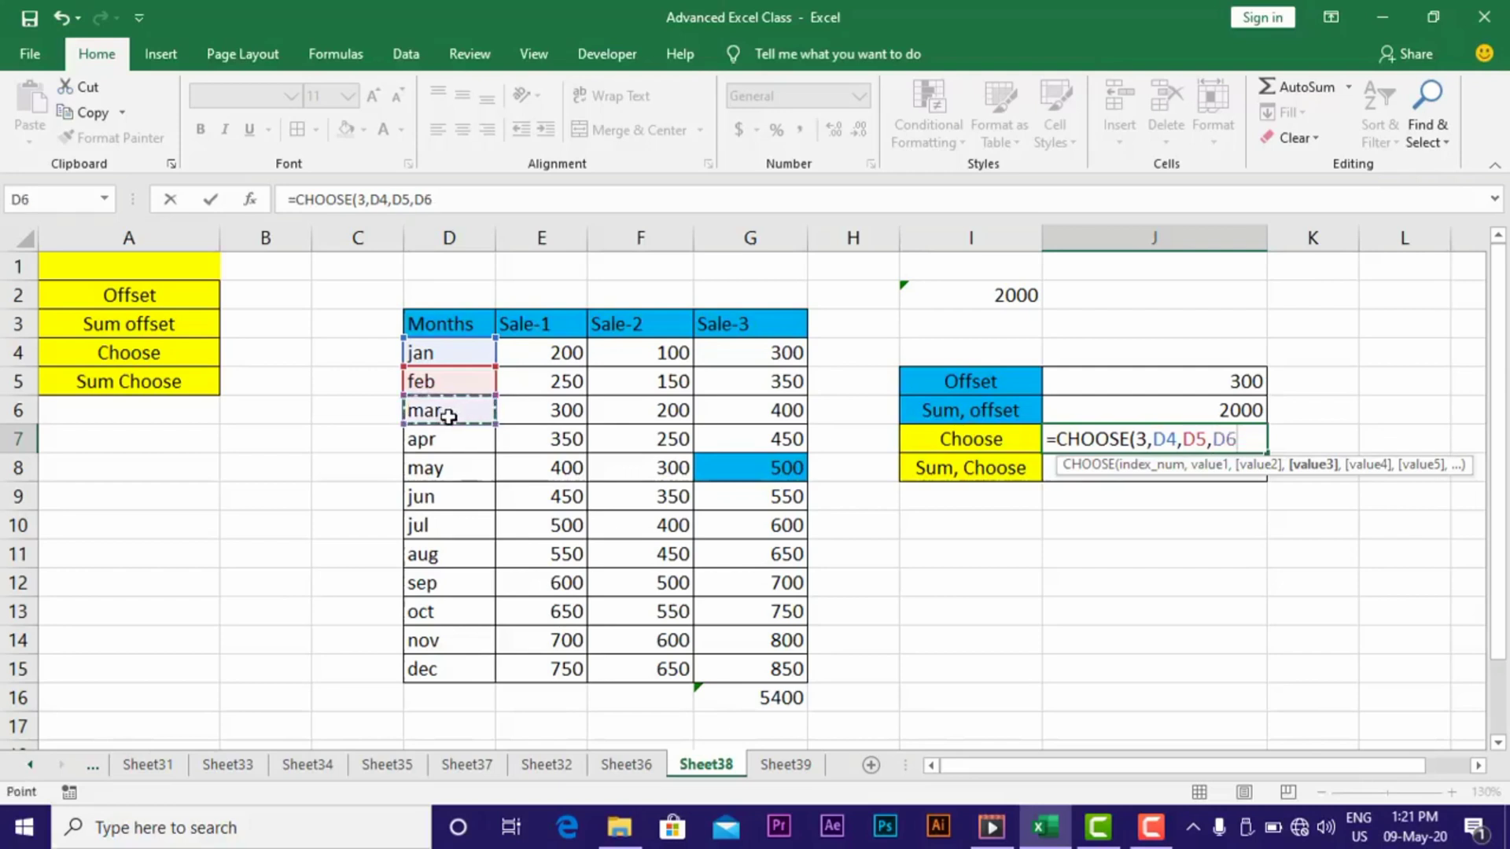
text(,)
click(443, 445)
text(,)
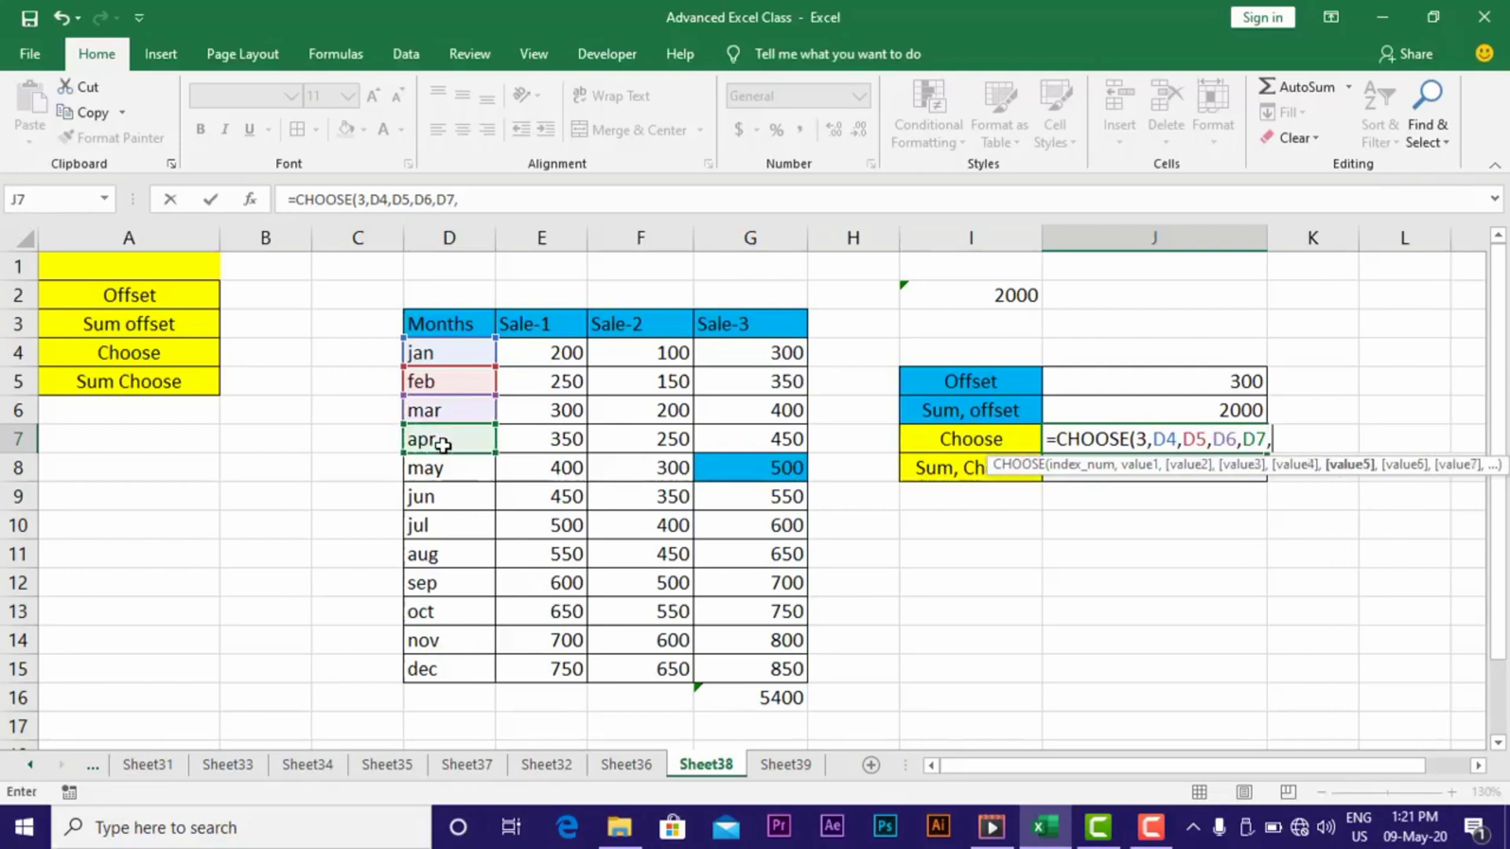
click(438, 470)
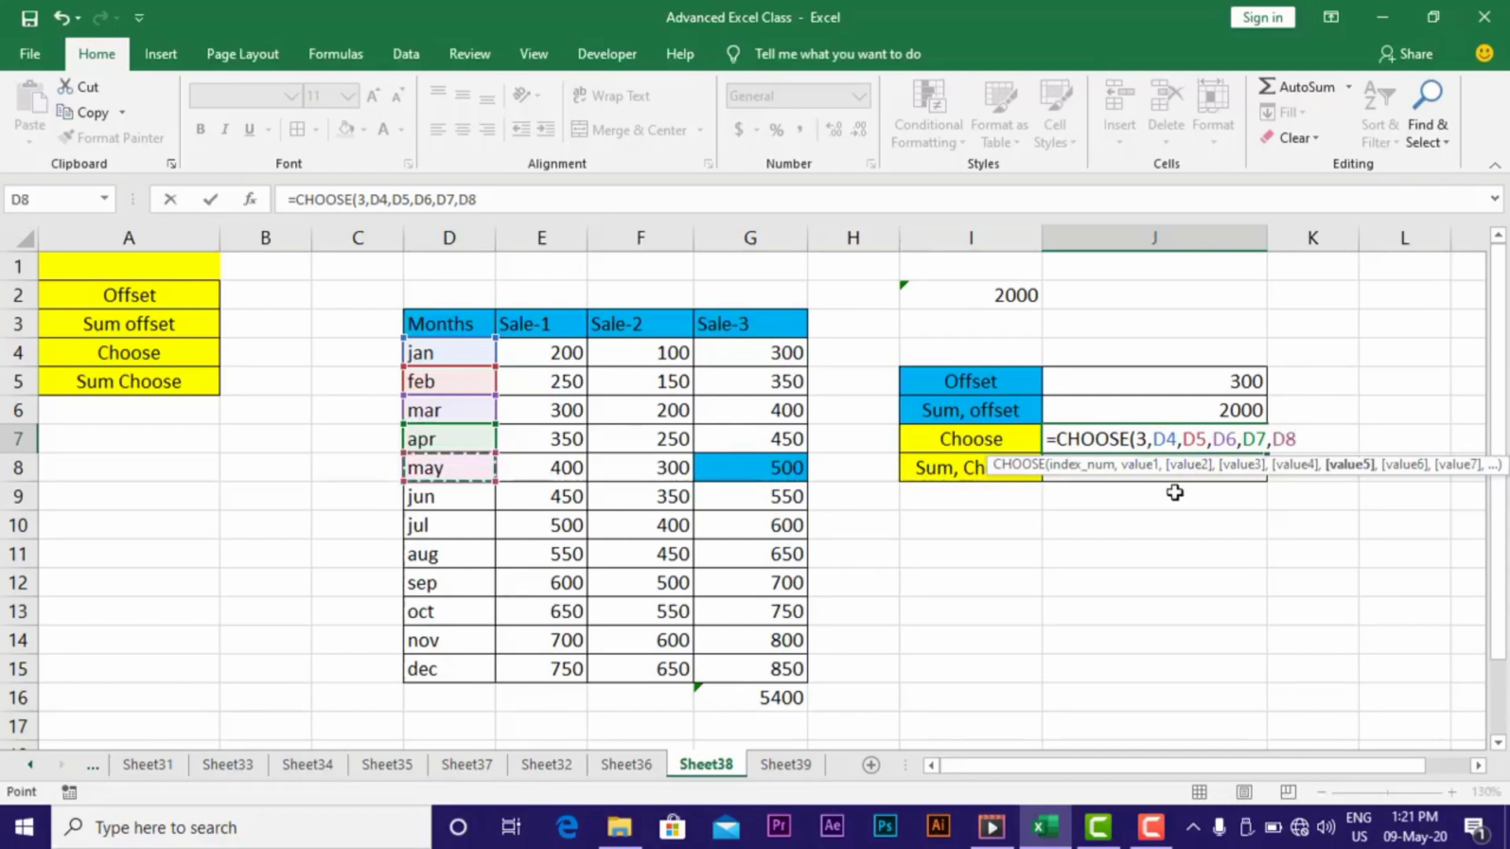
text())
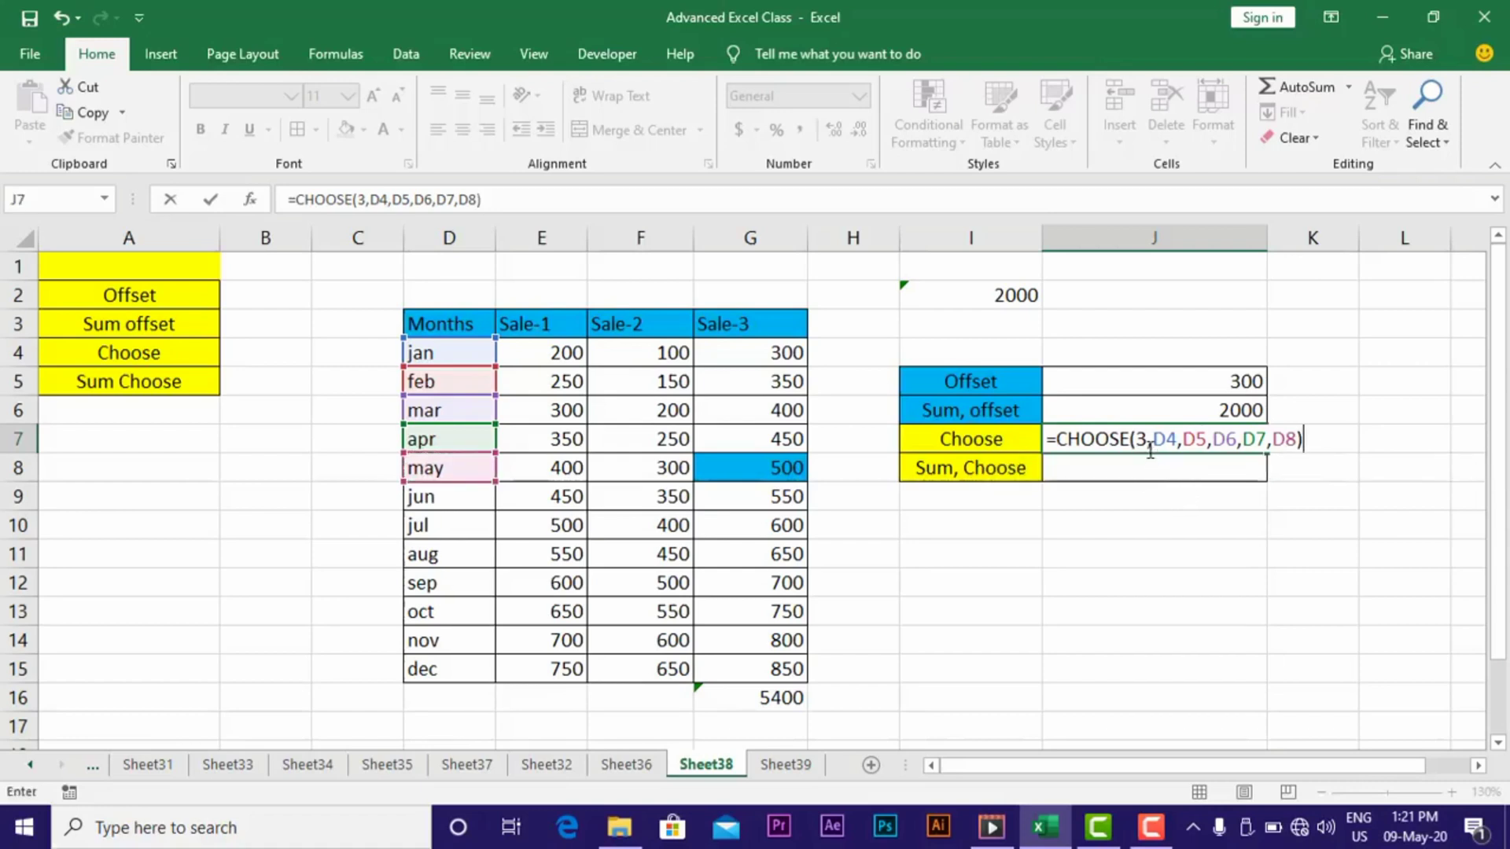
double_click(1142, 441)
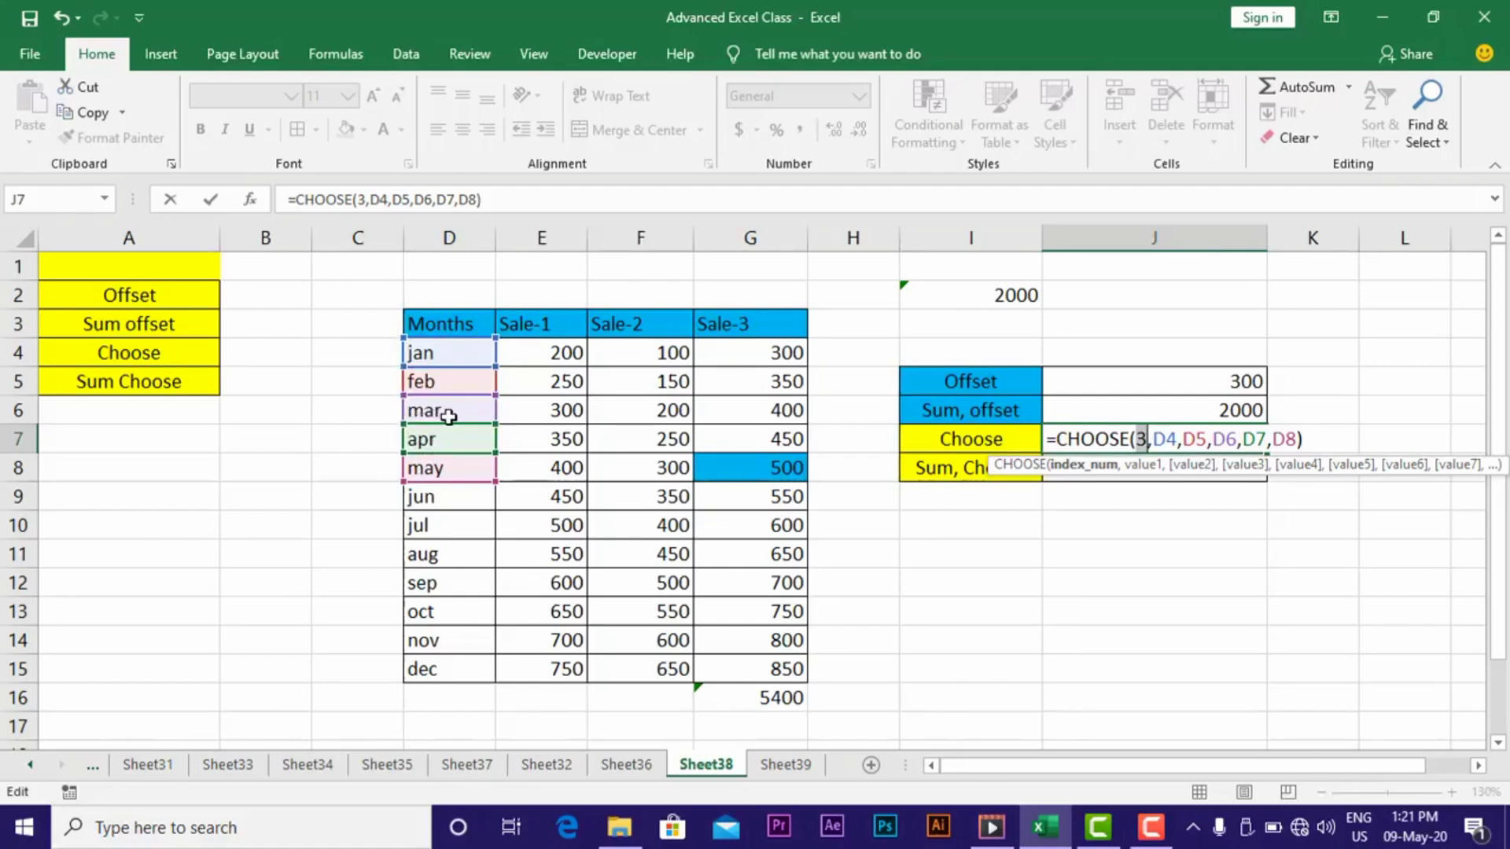
key(Return)
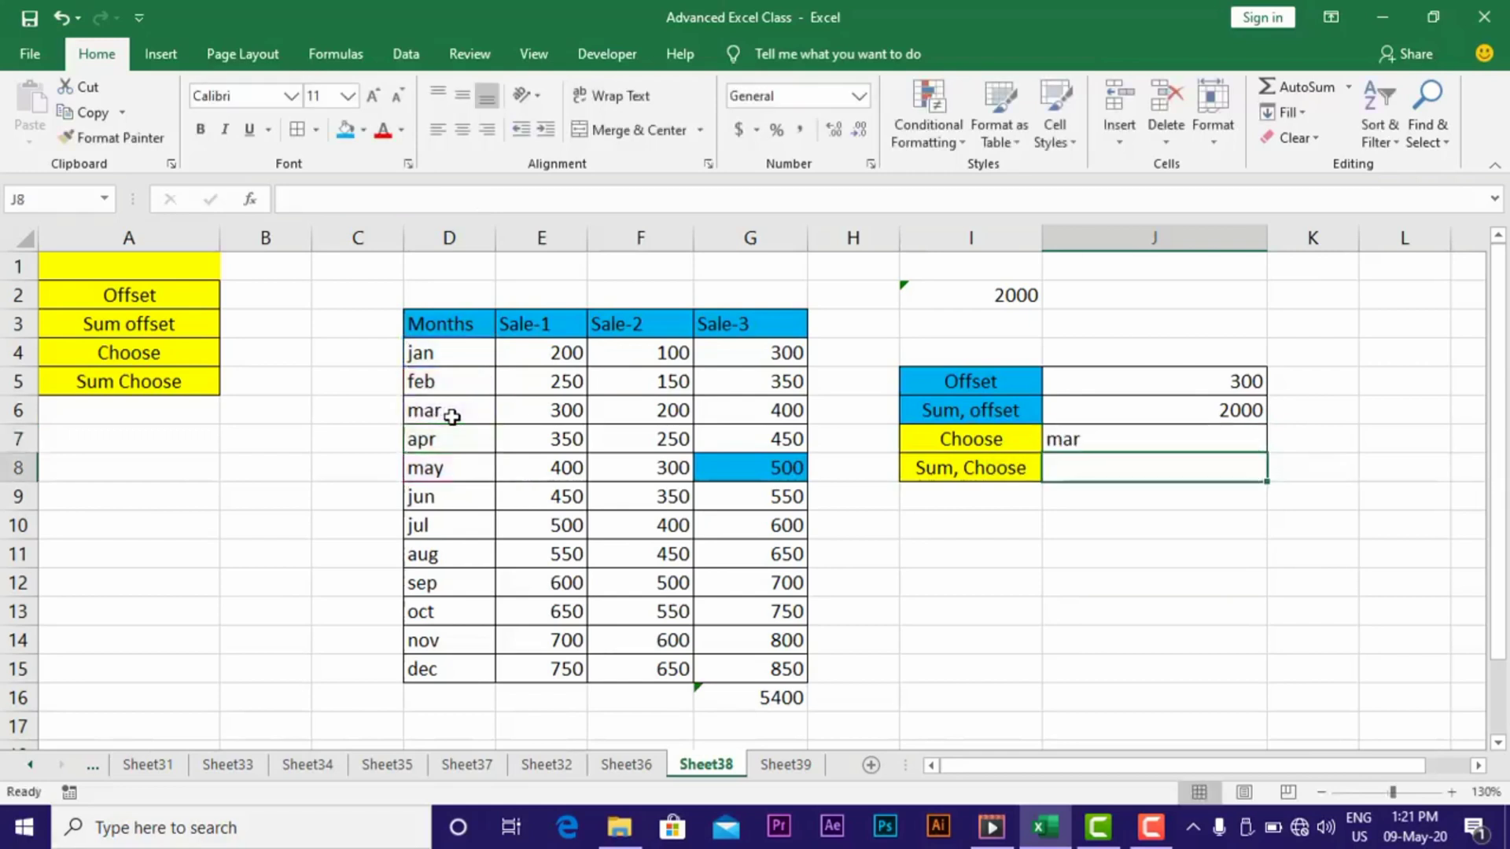
click(1094, 438)
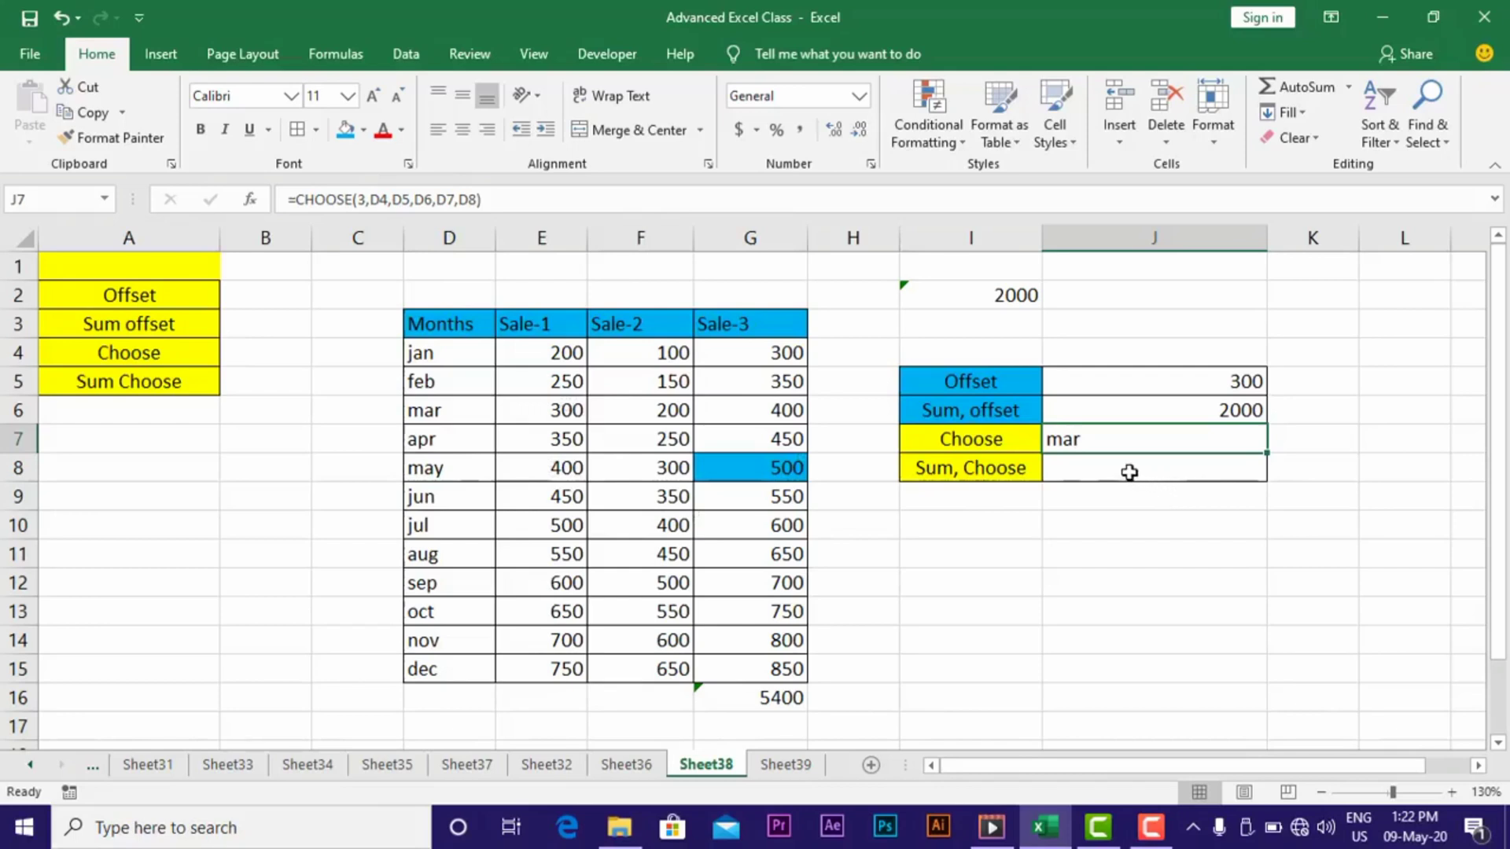
- Write a CHOOSE formula in J8 with index 3 and the value ranges E4:E15, F4:F15 and G4:G15, ending with two closing parentheses
drag(1012, 469, 1136, 472)
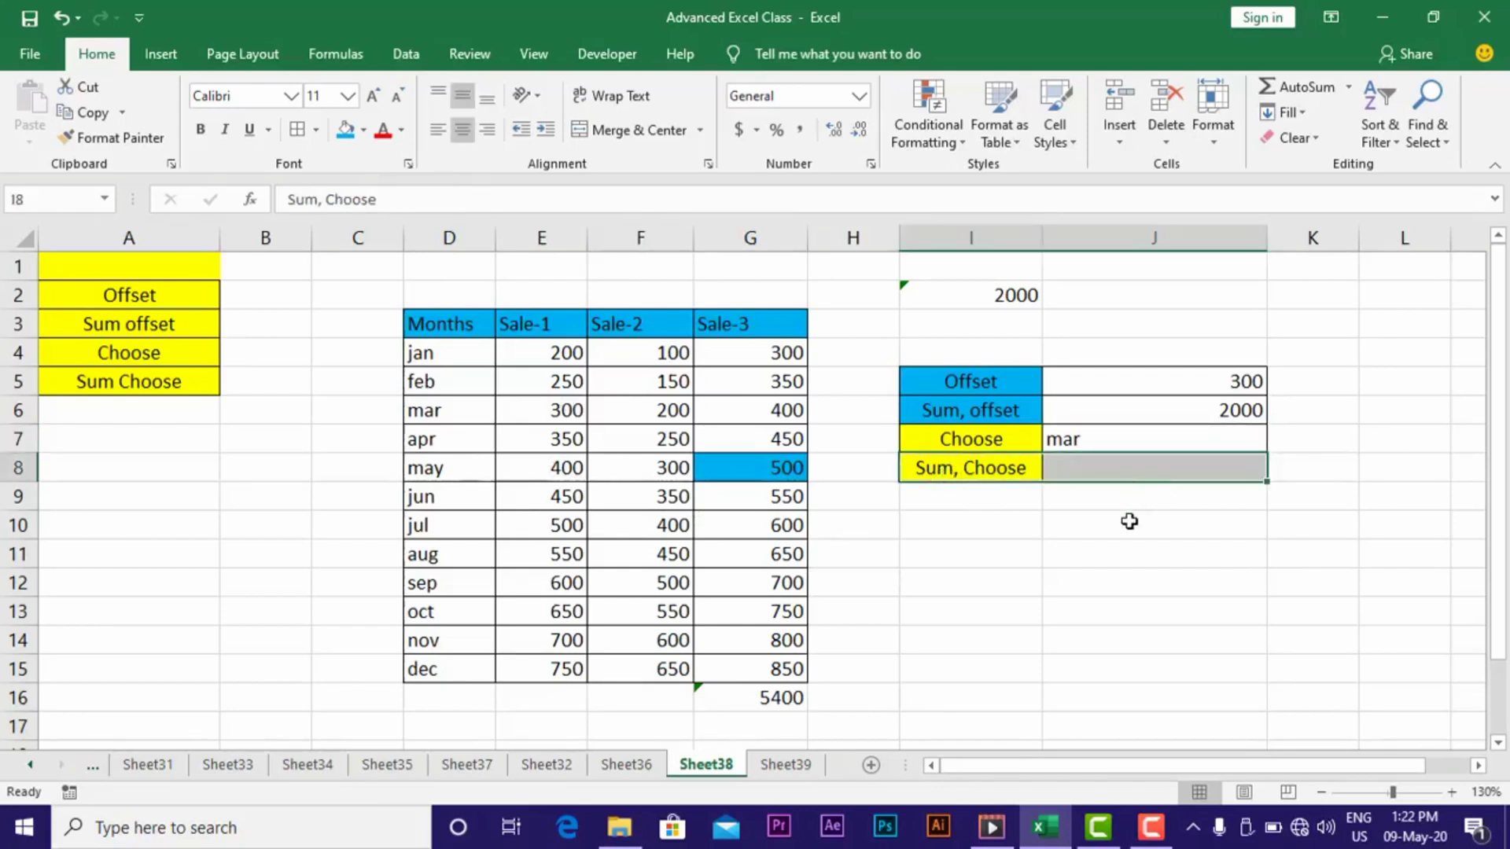
click(1108, 476)
text(=cho)
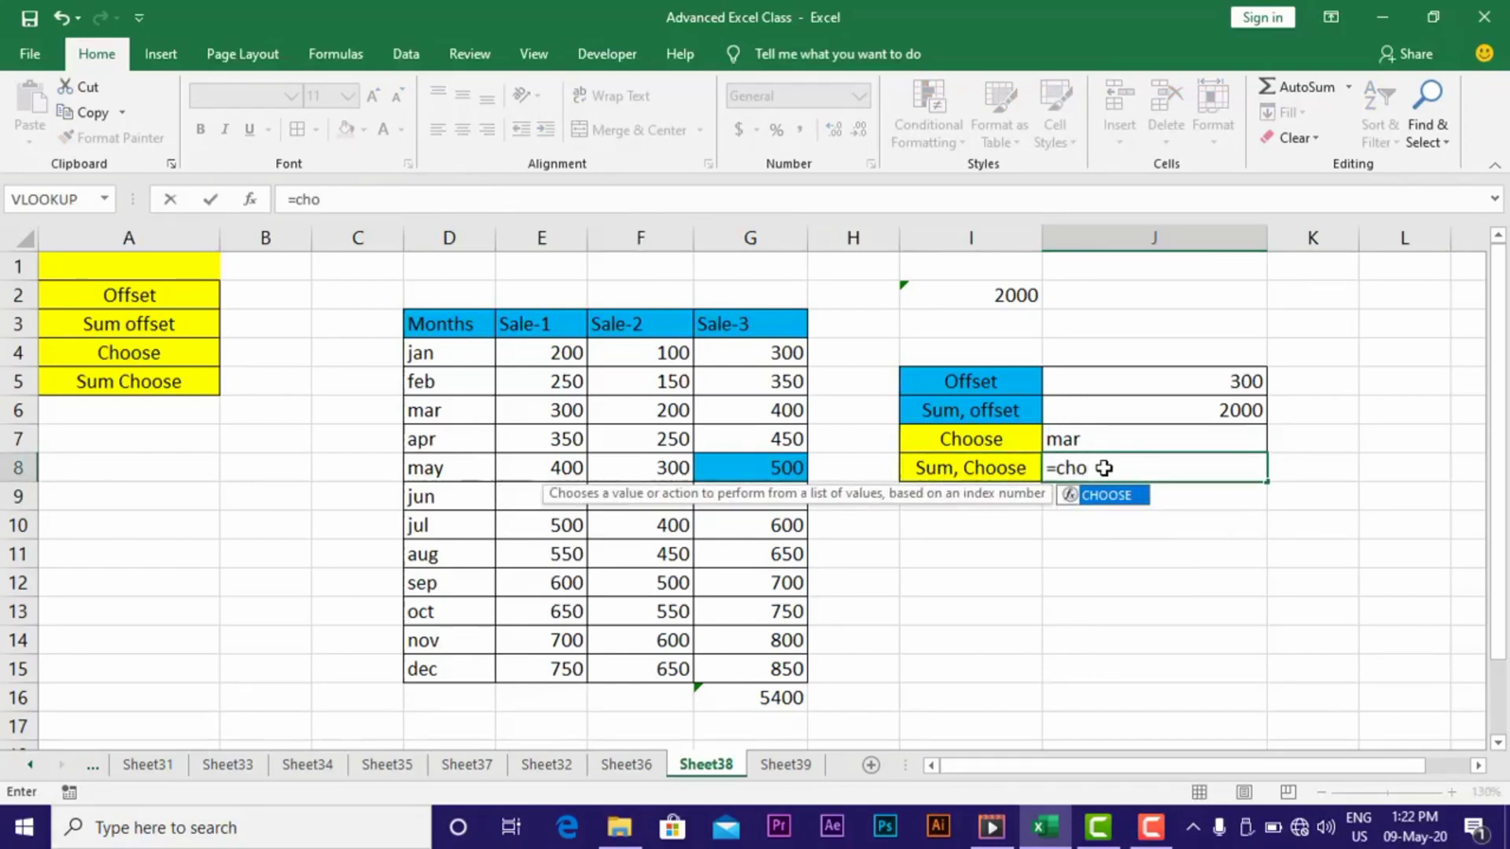
key(Tab)
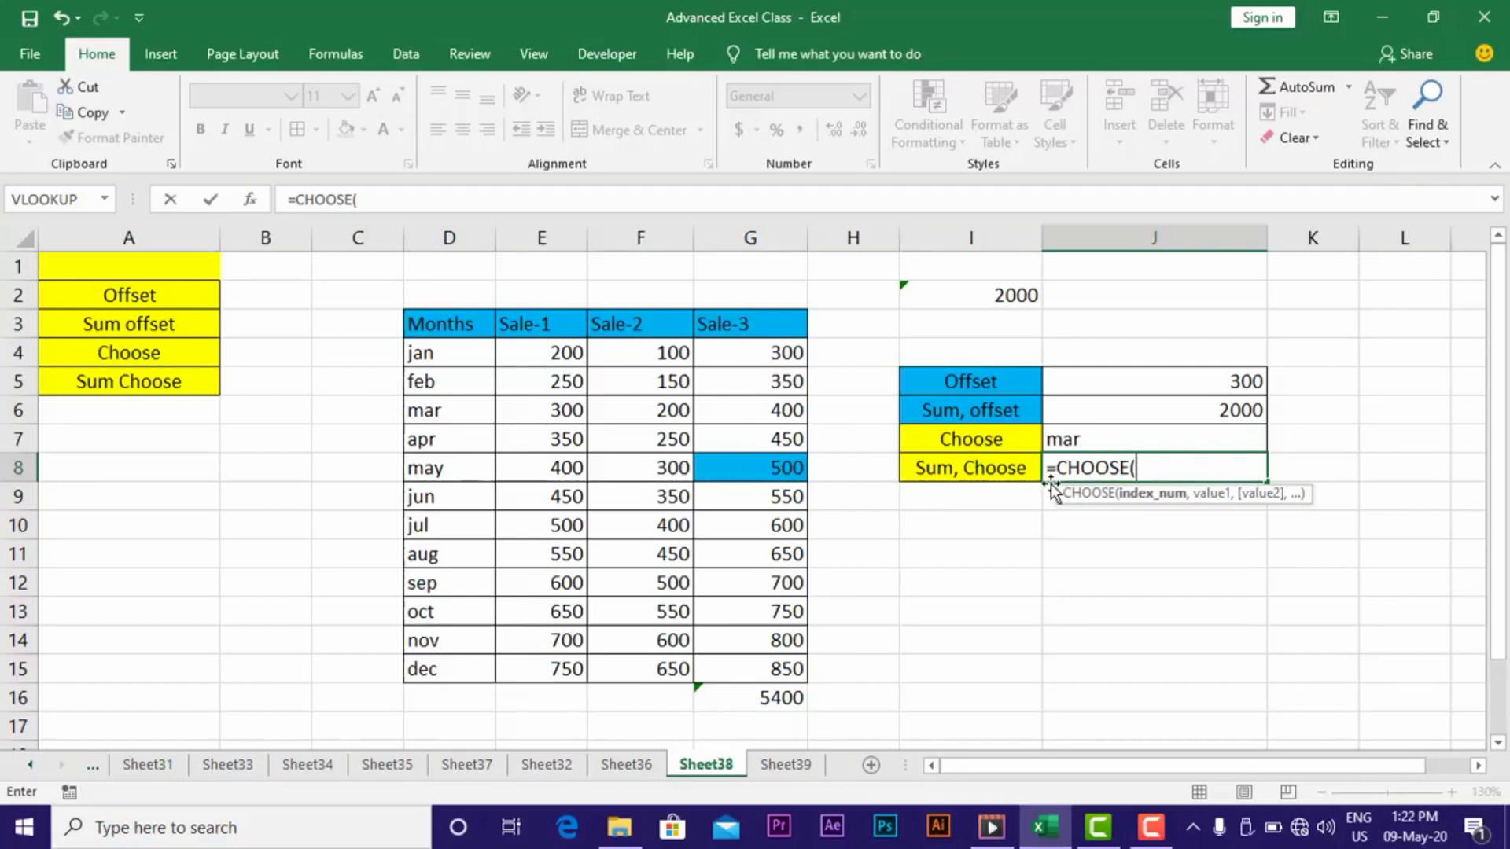
text(3,)
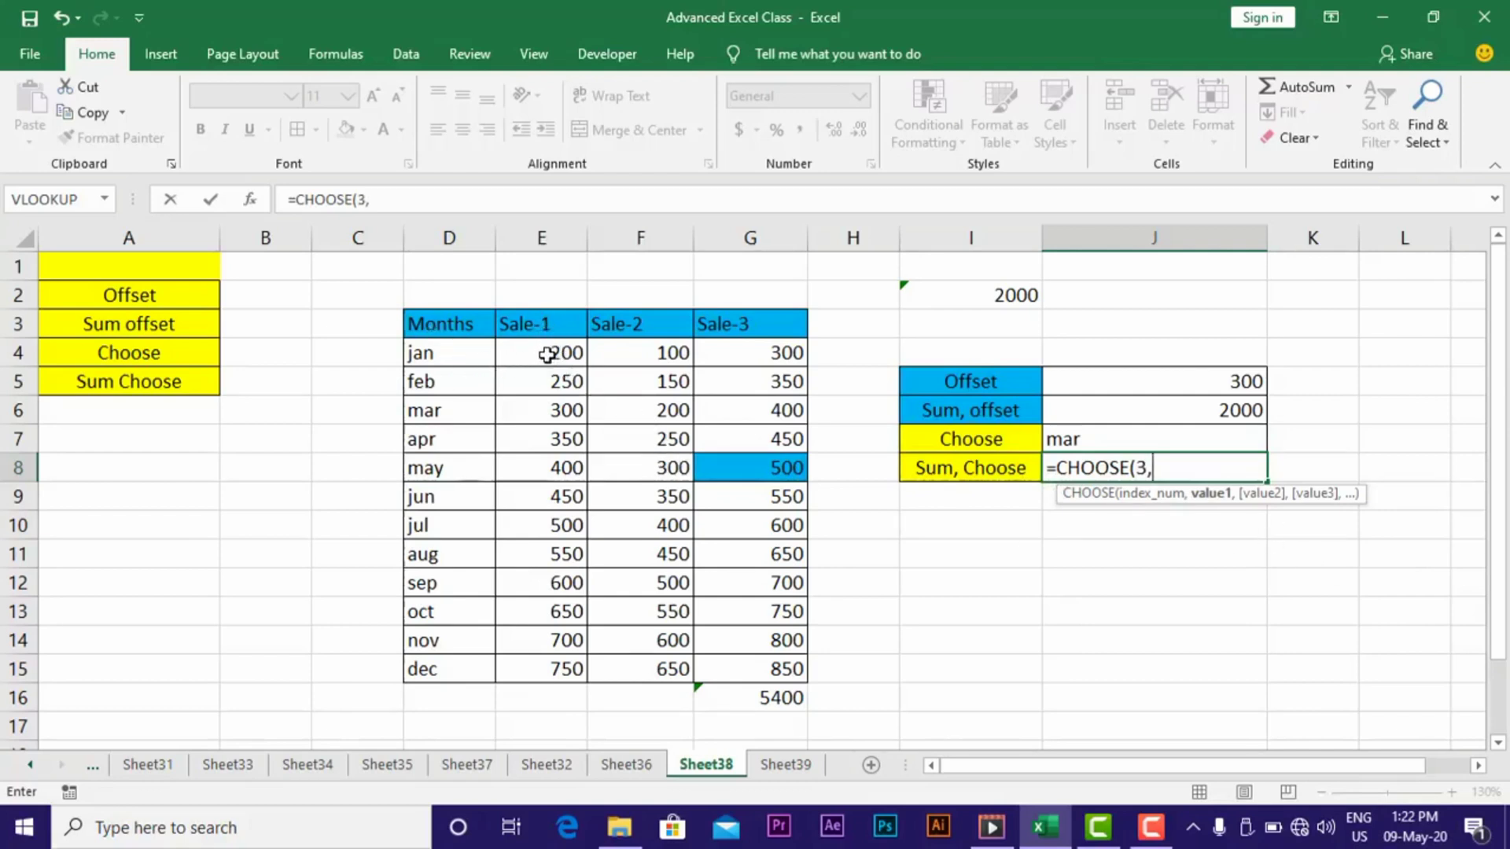
drag(546, 350, 555, 669)
text(,)
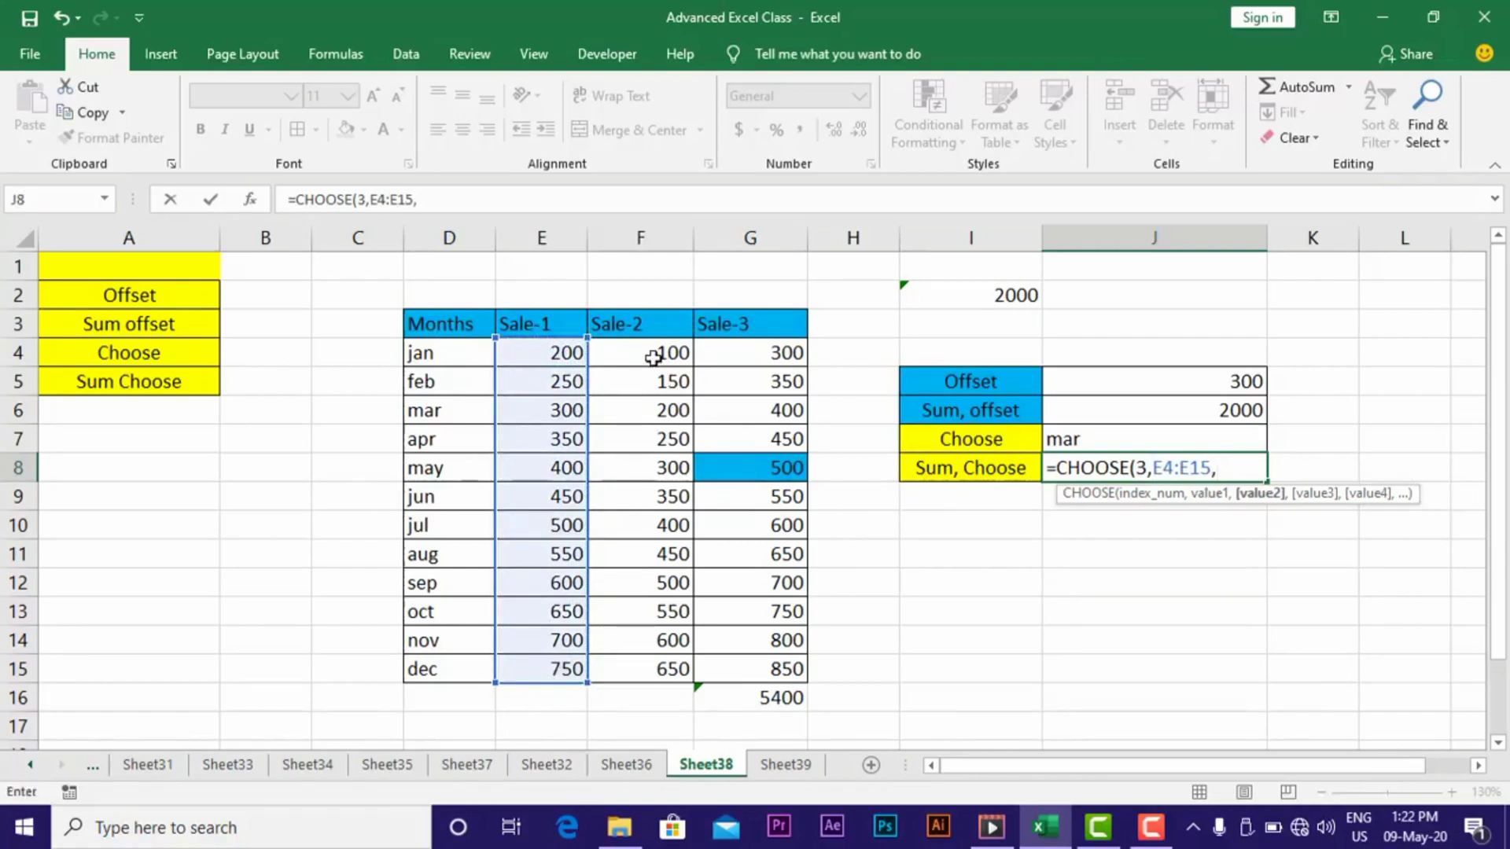
drag(652, 354, 636, 665)
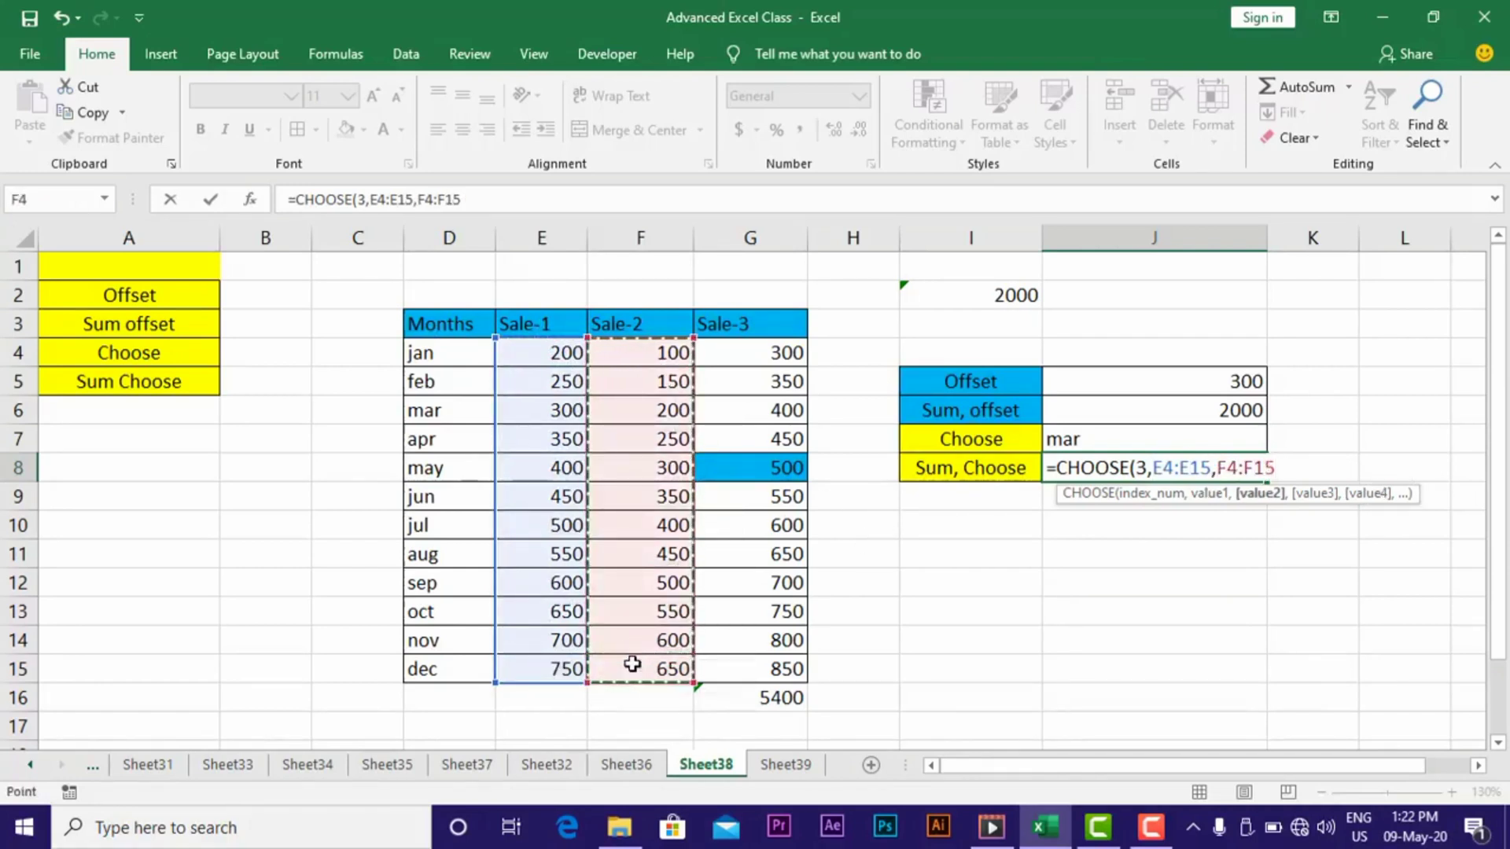
text(,)
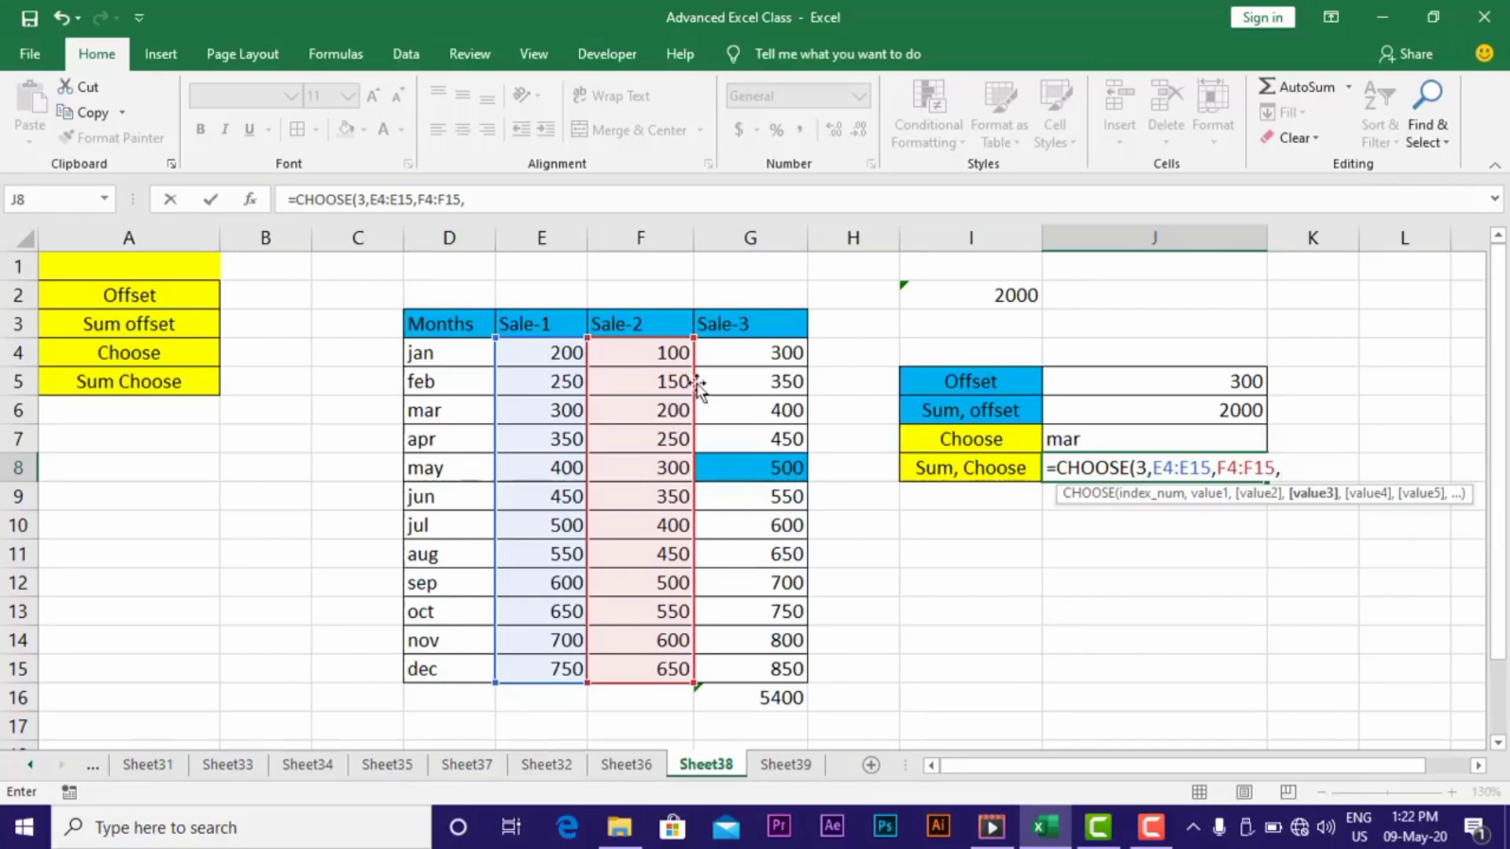
drag(735, 350, 725, 670)
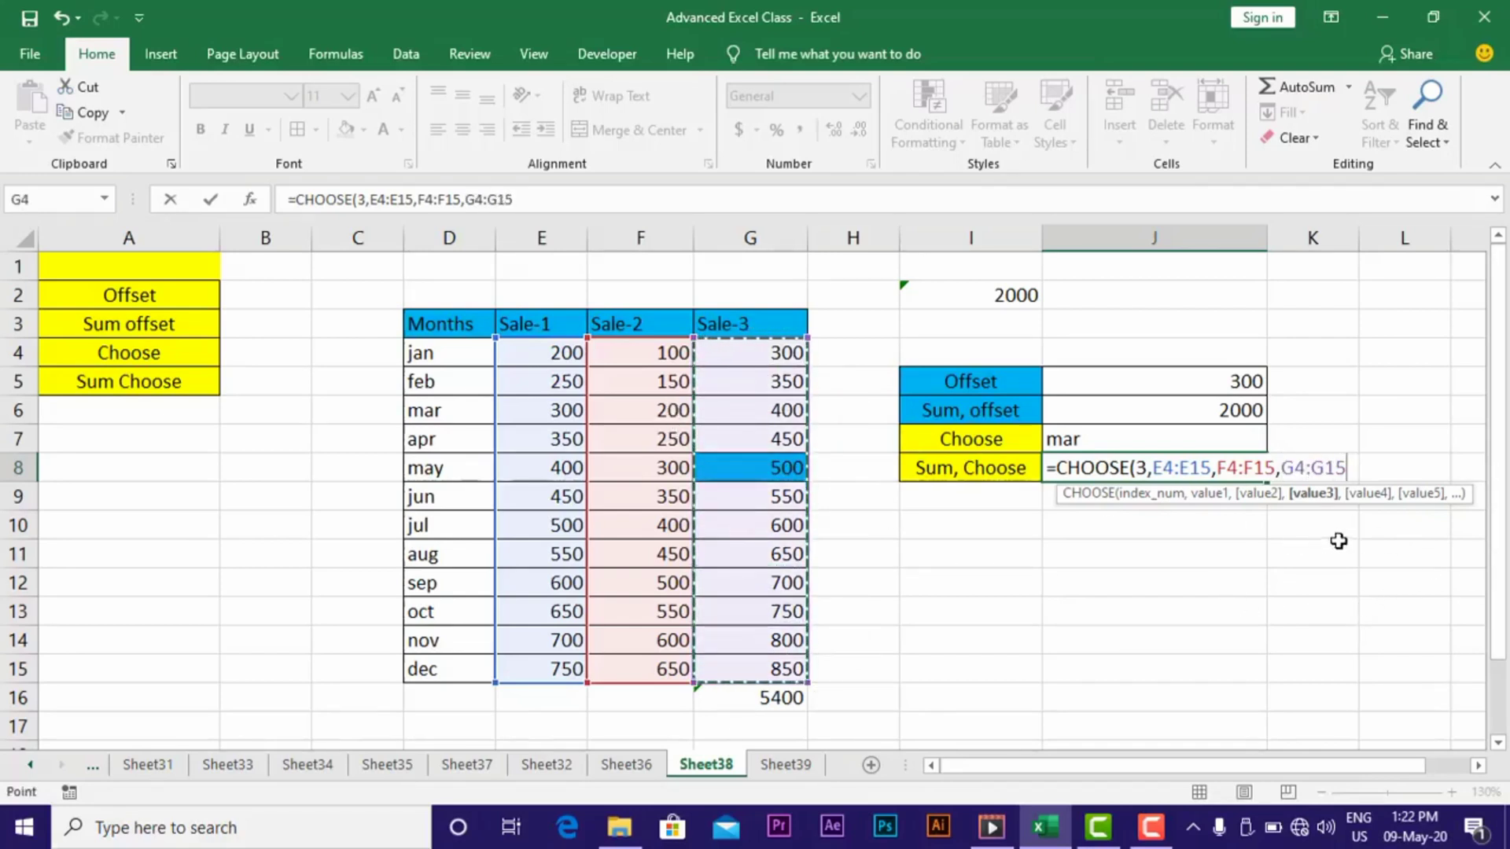
text()))
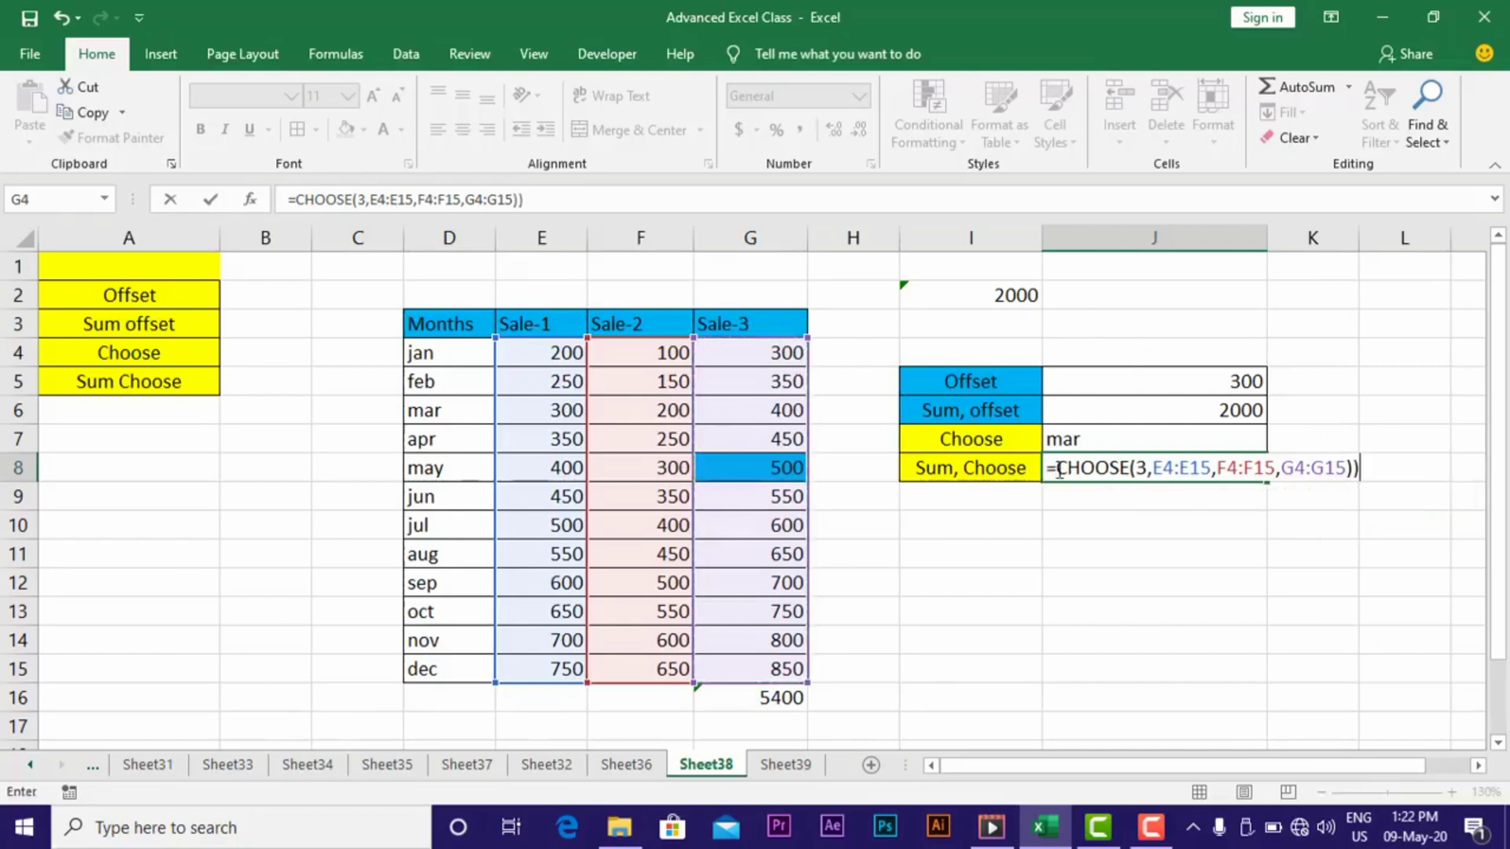
- Wrap the CHOOSE formula in J8 in a SUM function and enter it
drag(1056, 470, 1082, 470)
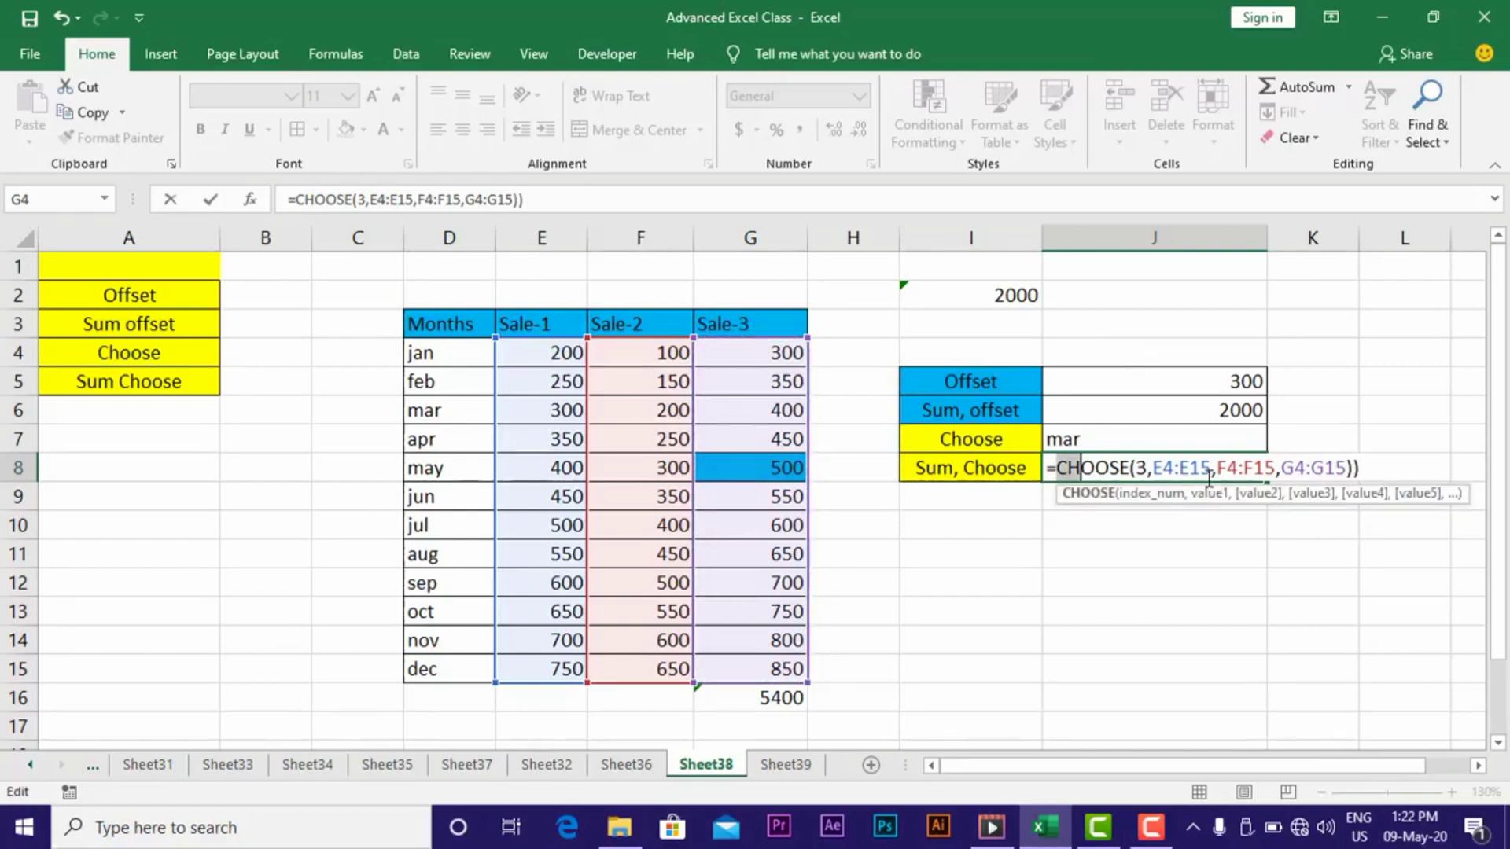
click(1057, 472)
text(sum)
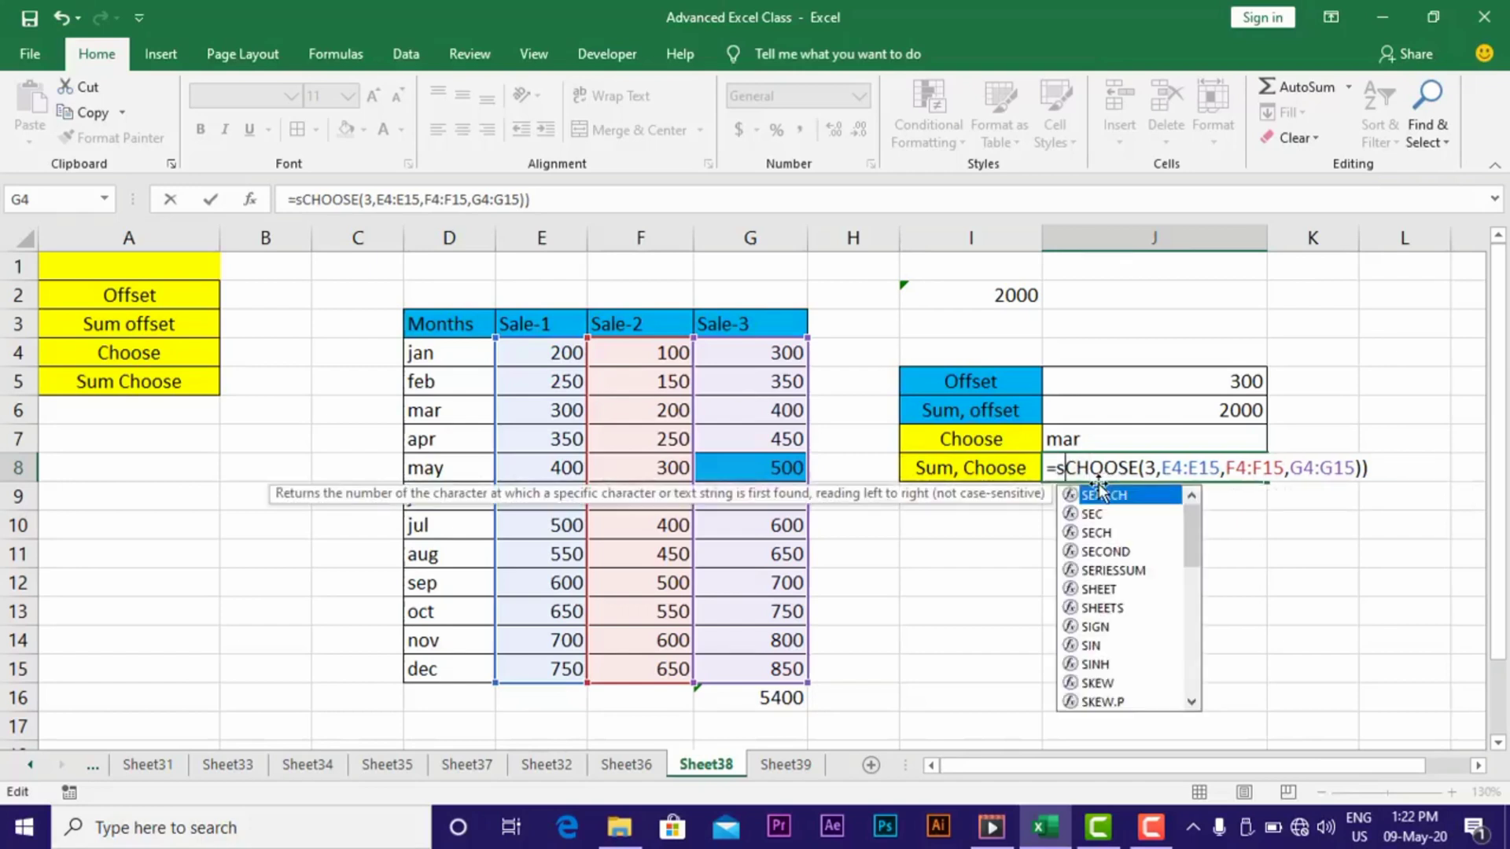
double_click(1098, 494)
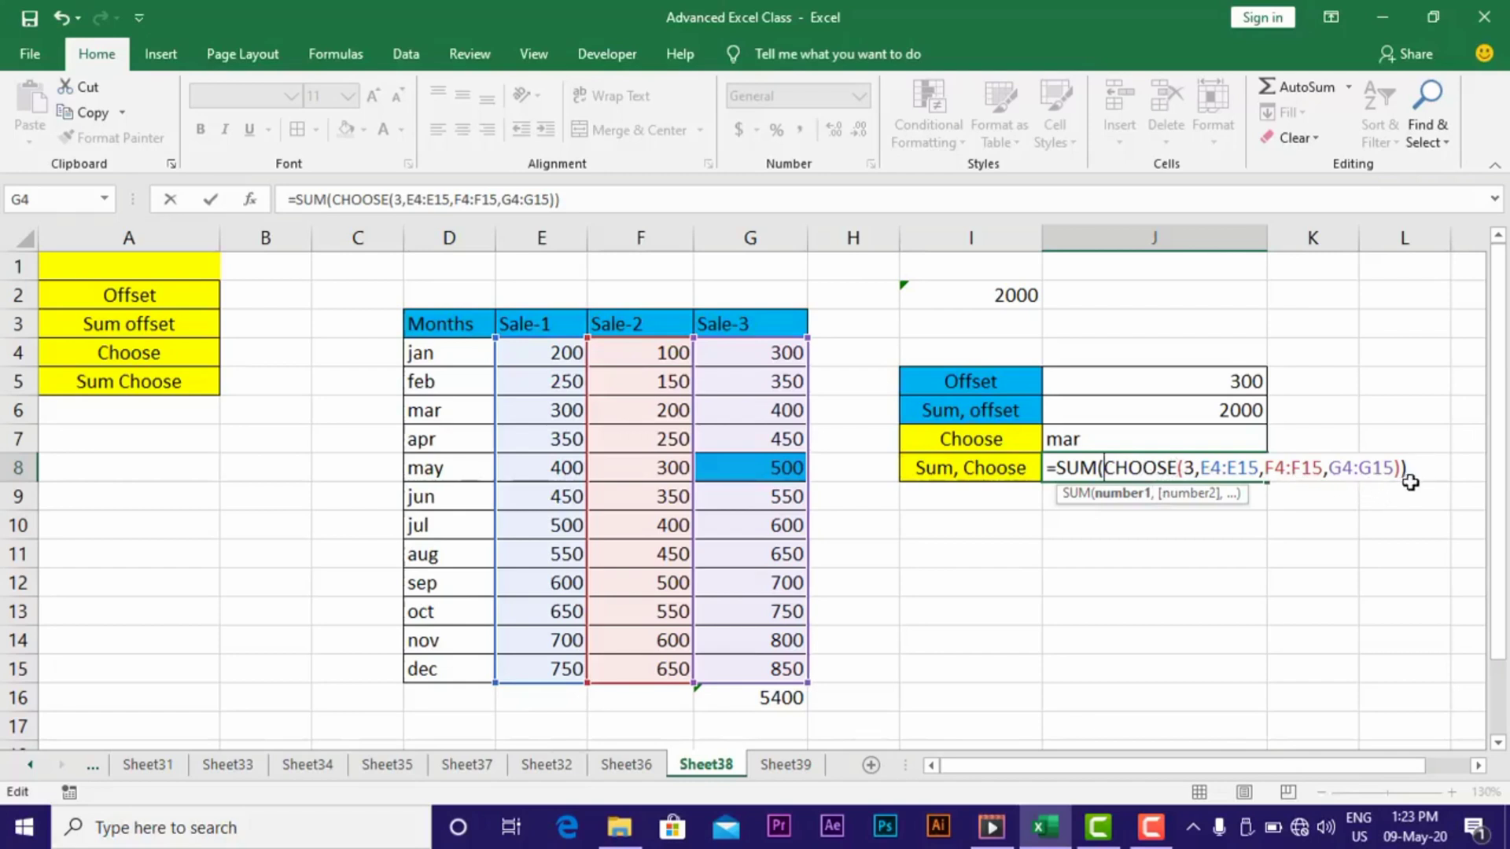
click(1192, 469)
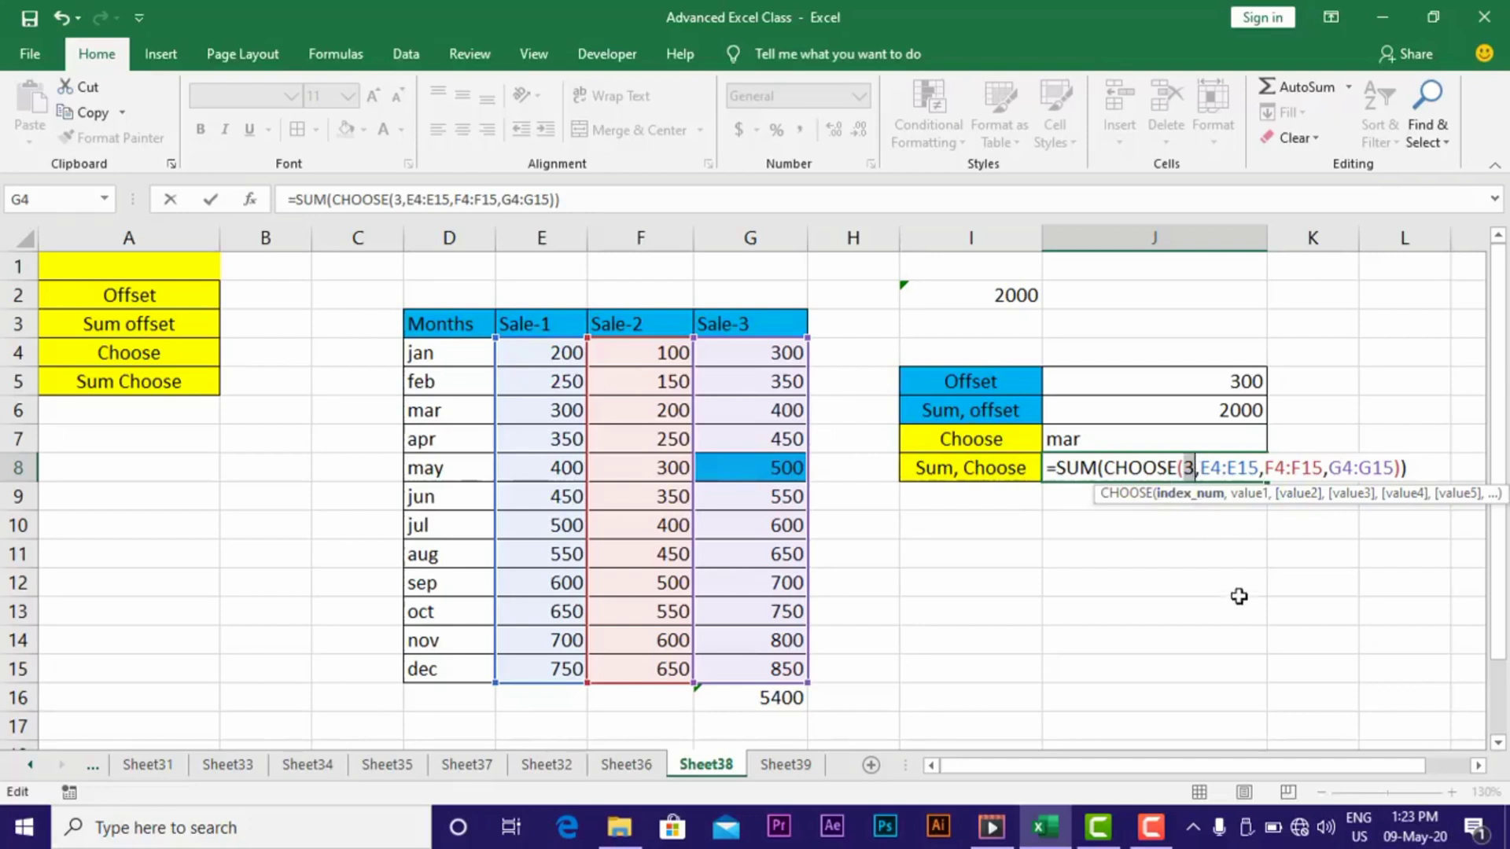
key(Return)
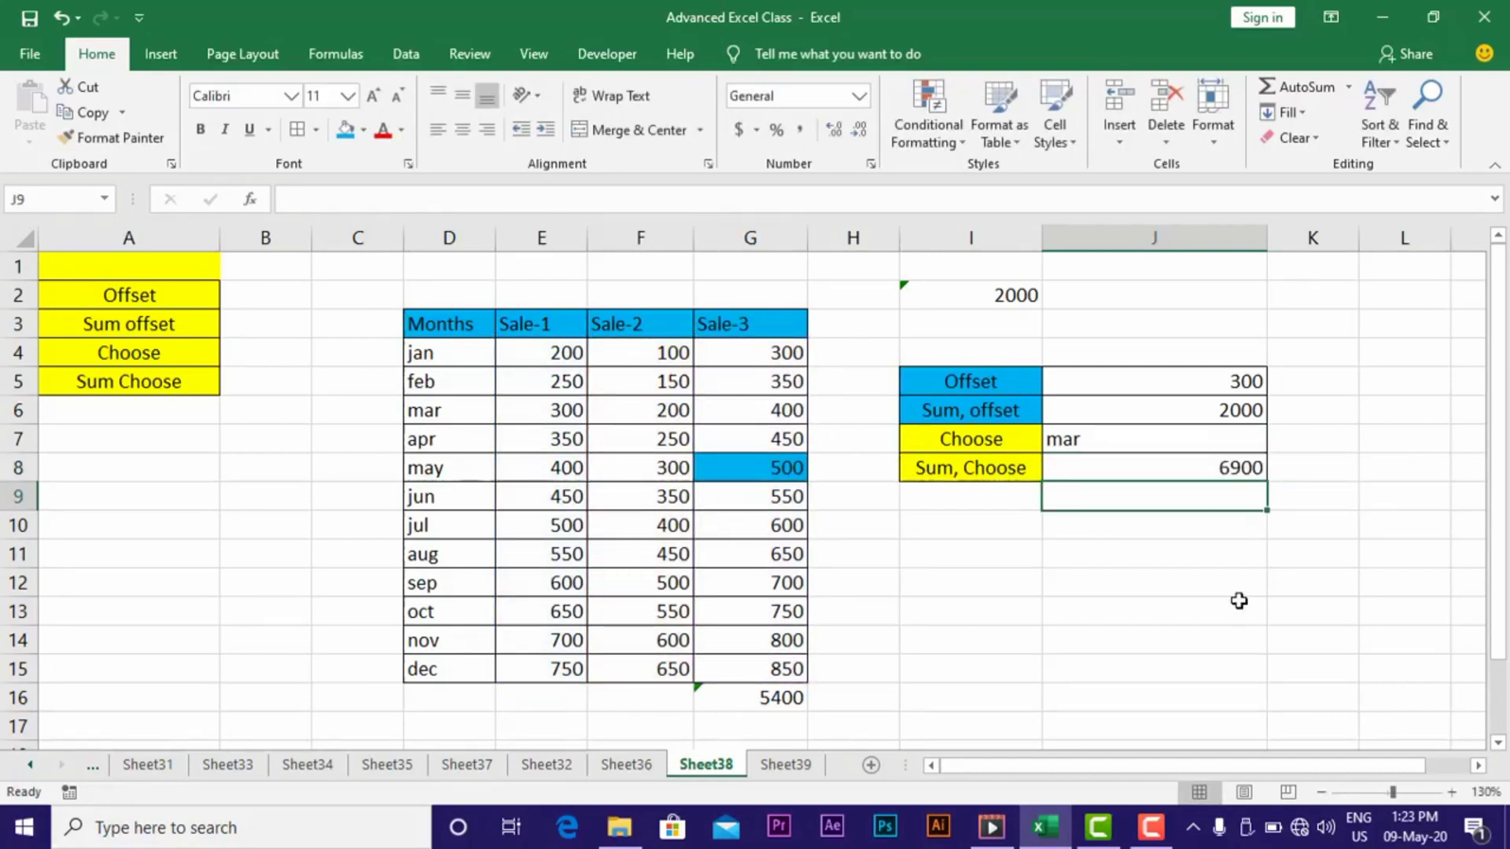
click(1179, 473)
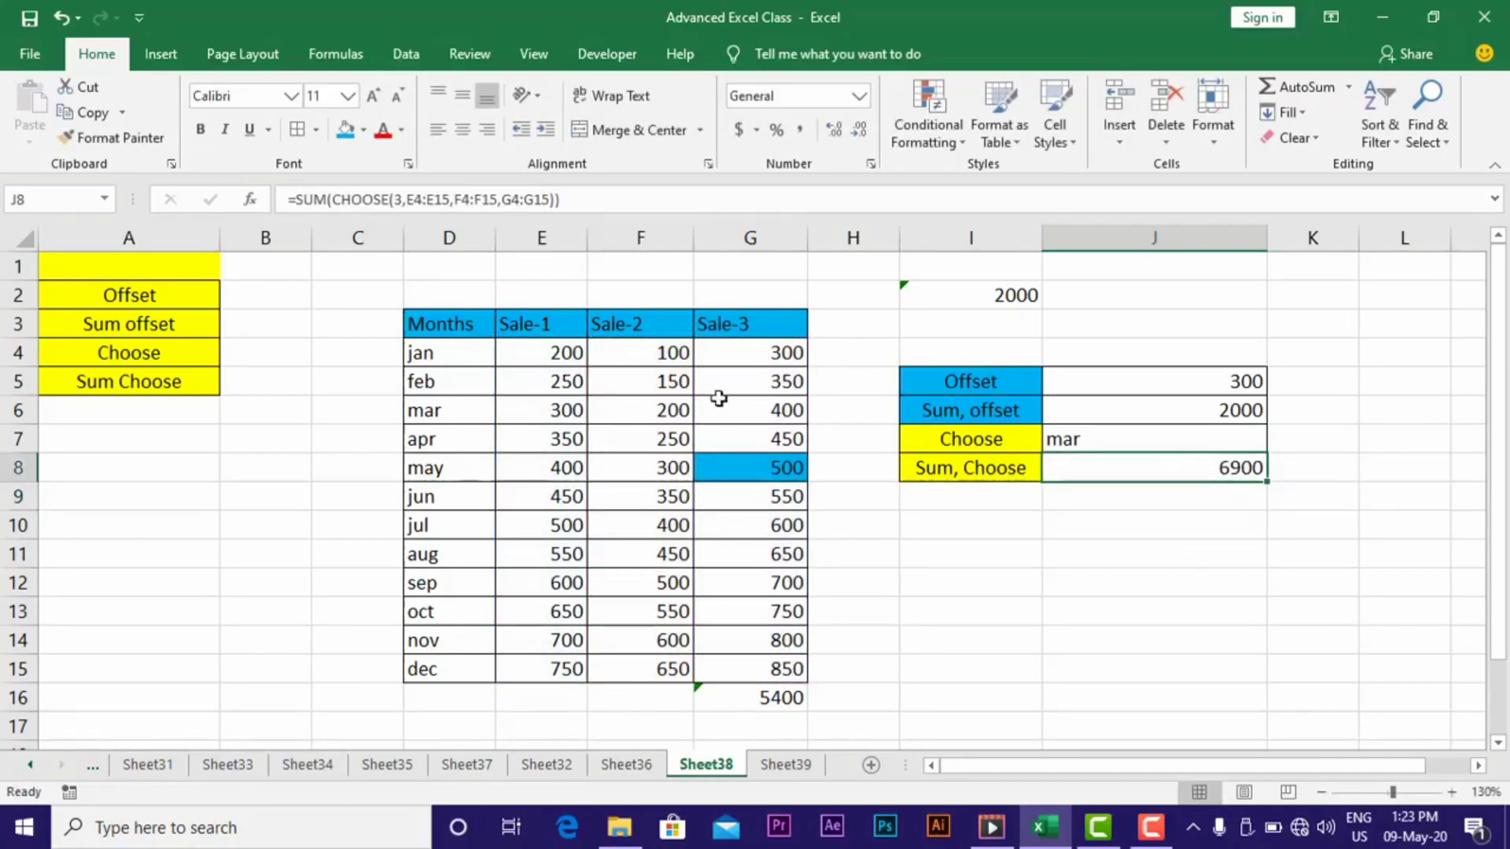
- Enter =SUM(G4:G15) in J11 to cross-check the Sum, Choose result against the Sale-3 column
drag(735, 352, 734, 665)
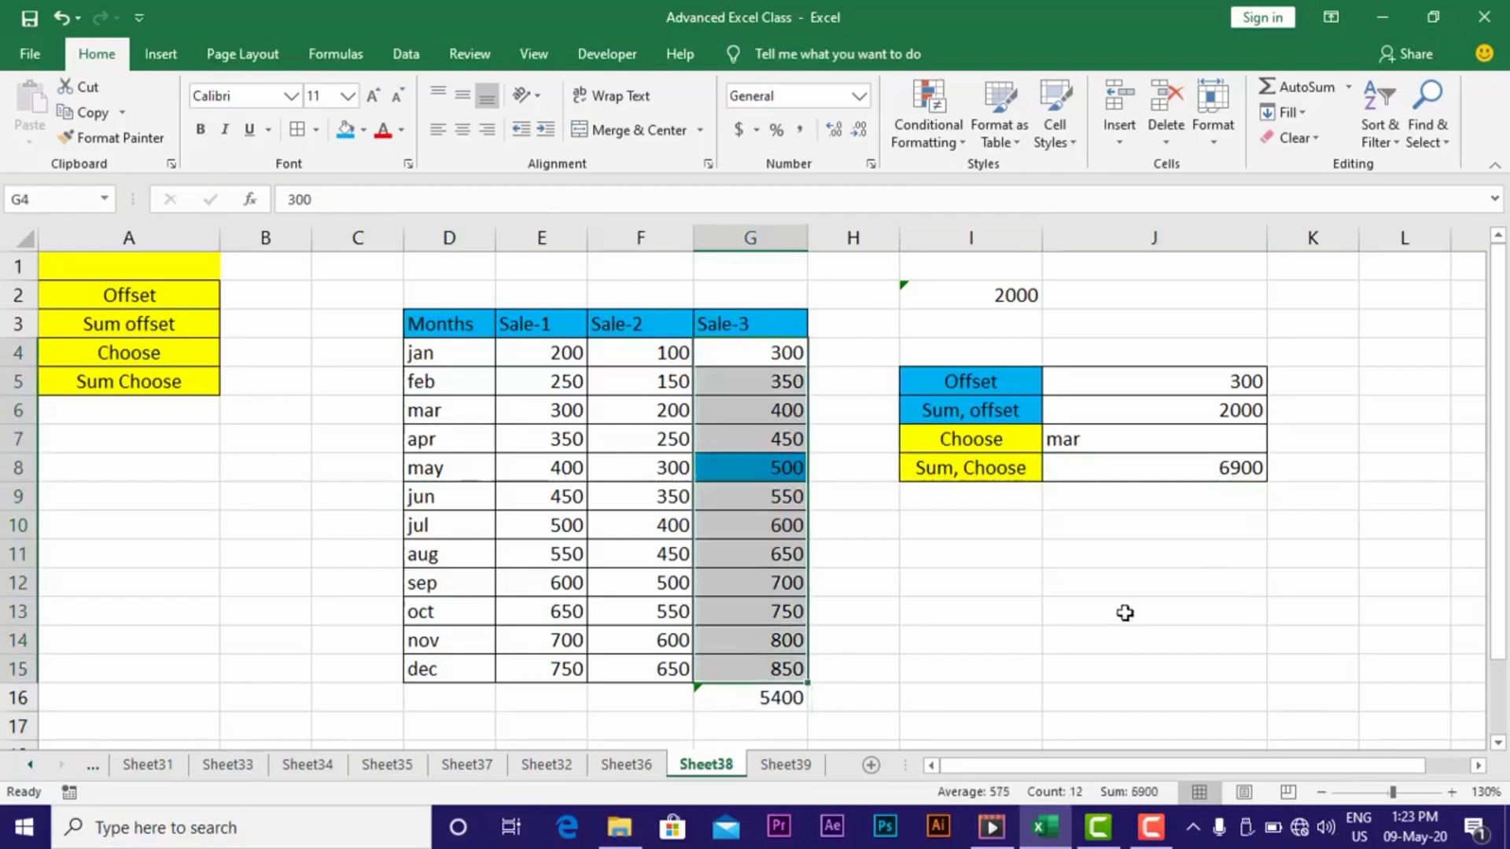
click(1132, 565)
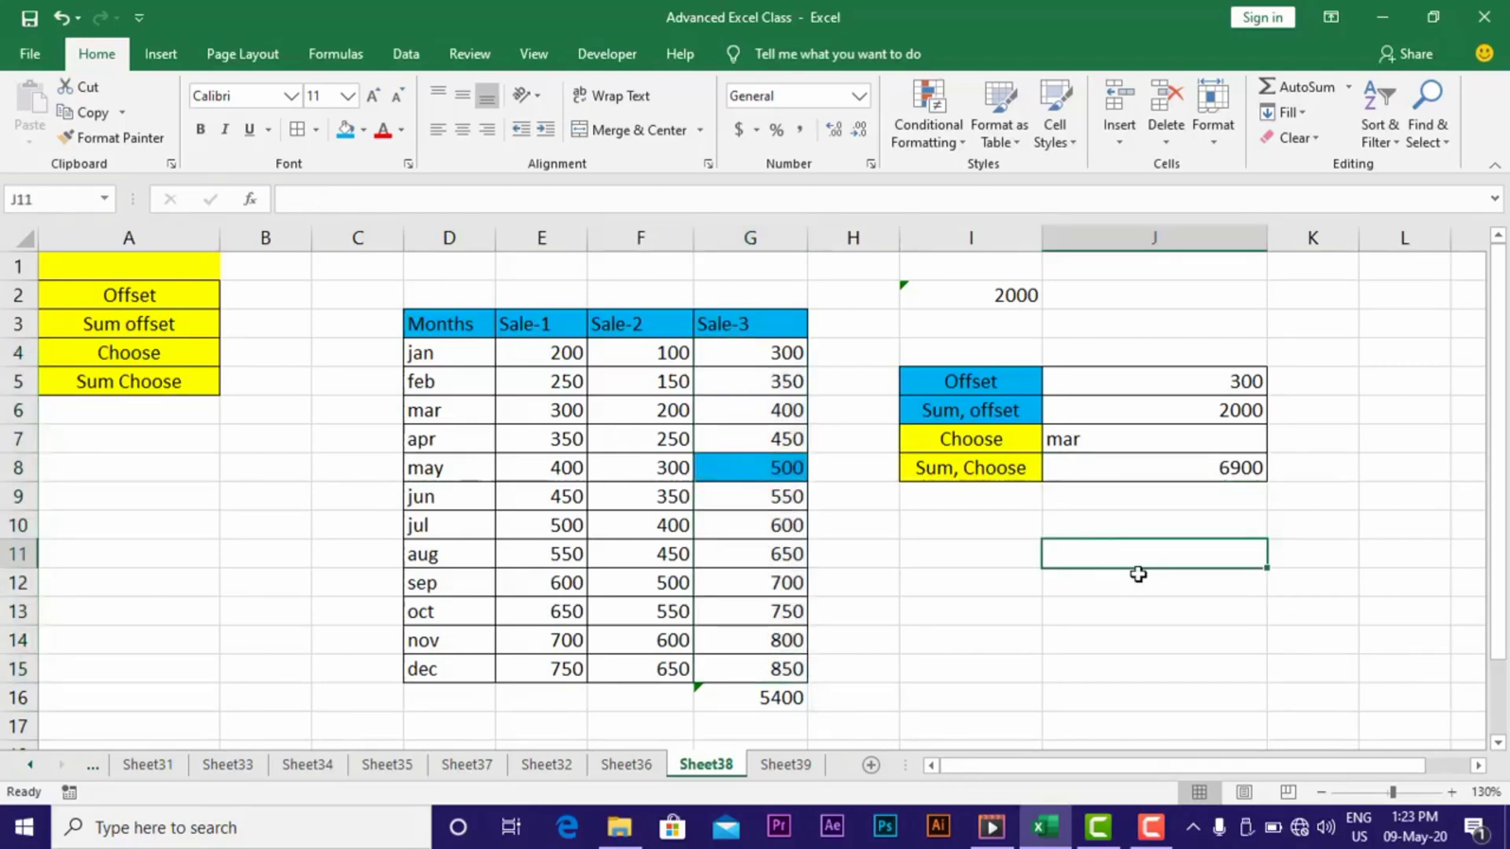
text(=su)
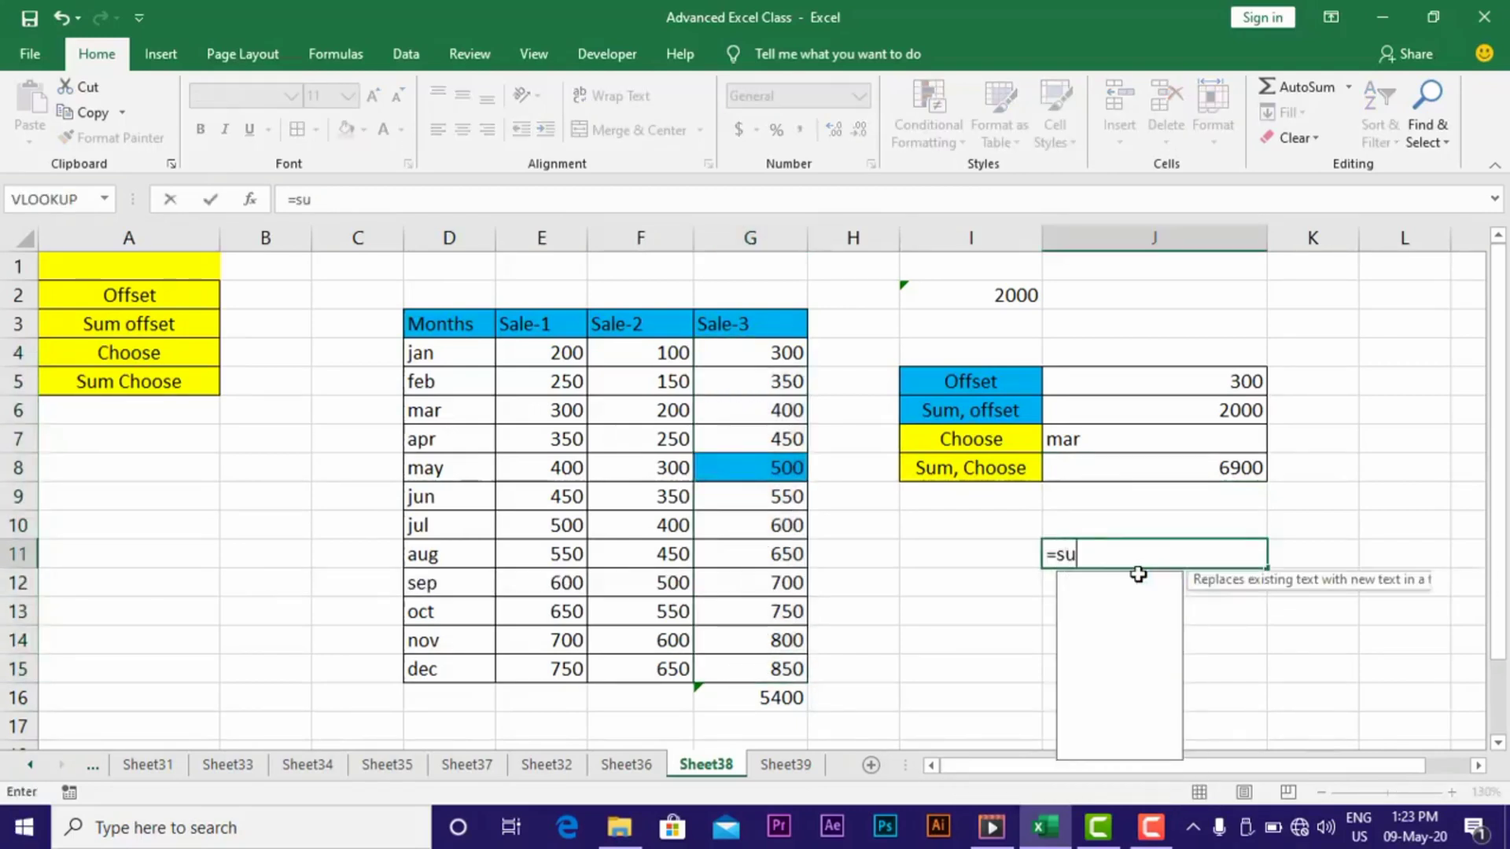
text(m()
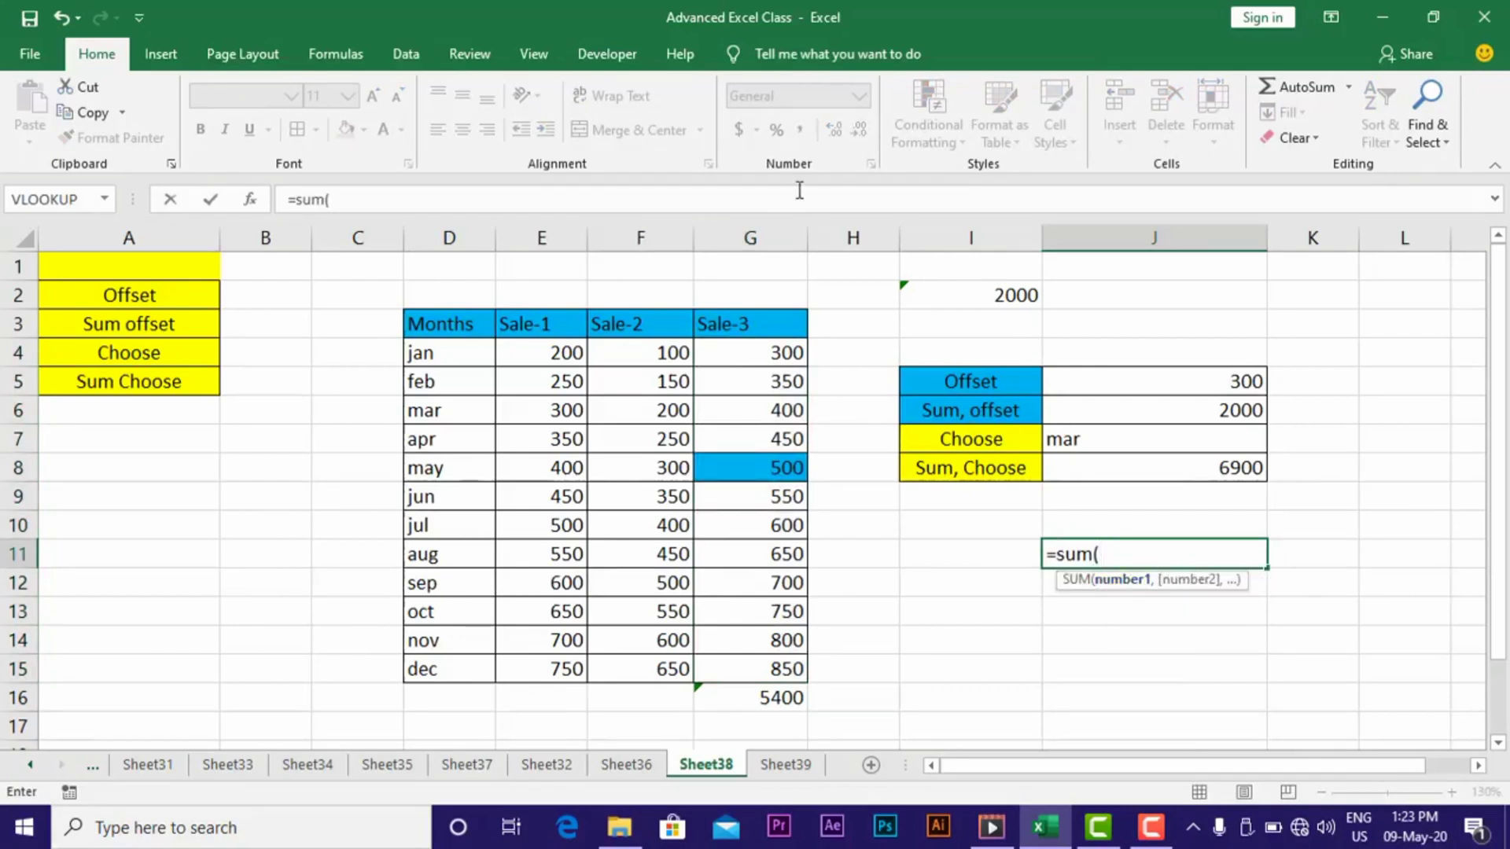
drag(744, 346, 732, 660)
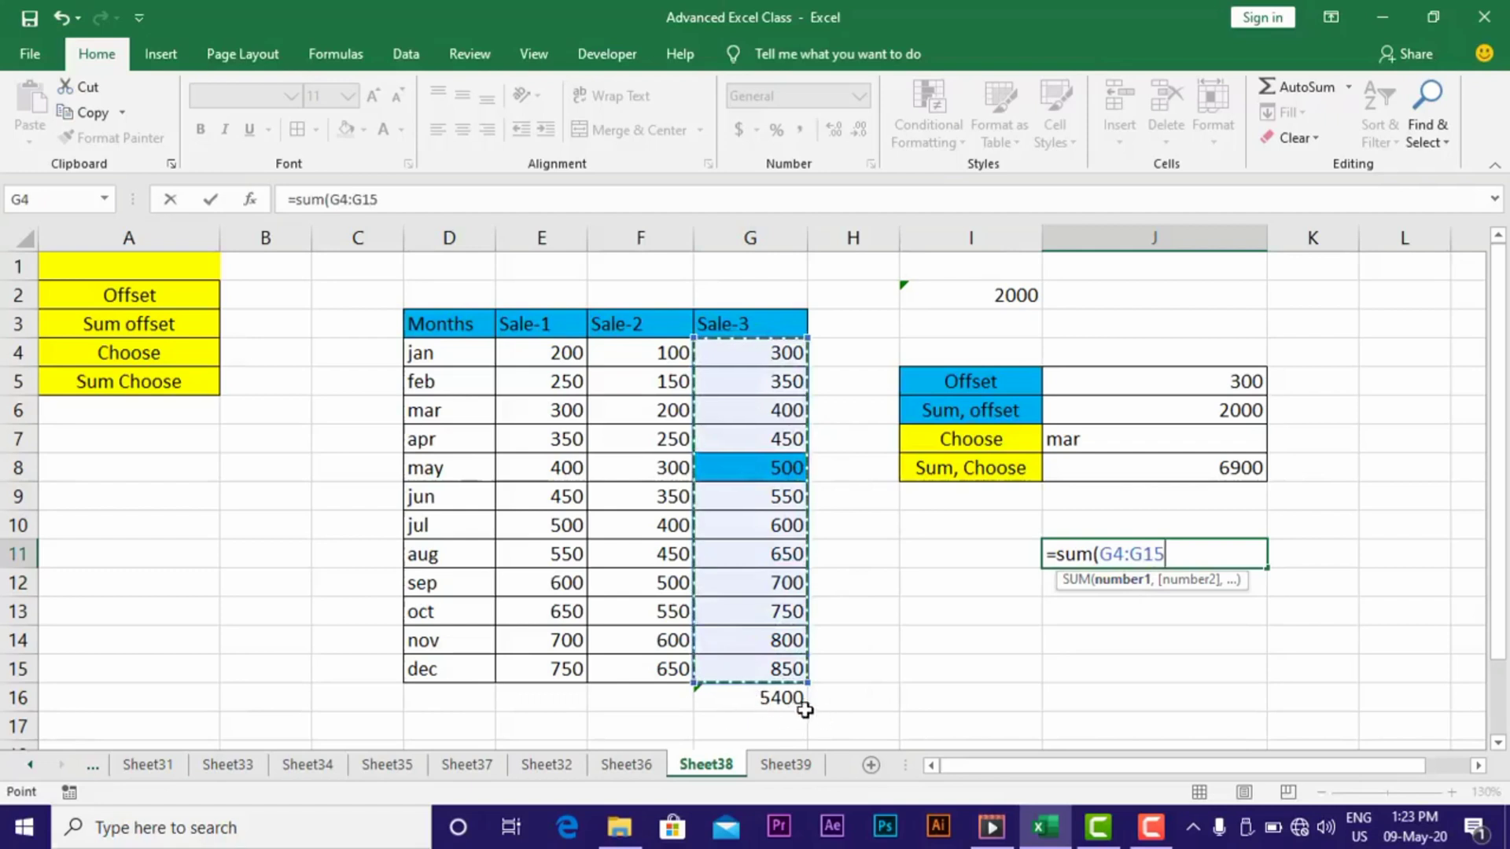
text())
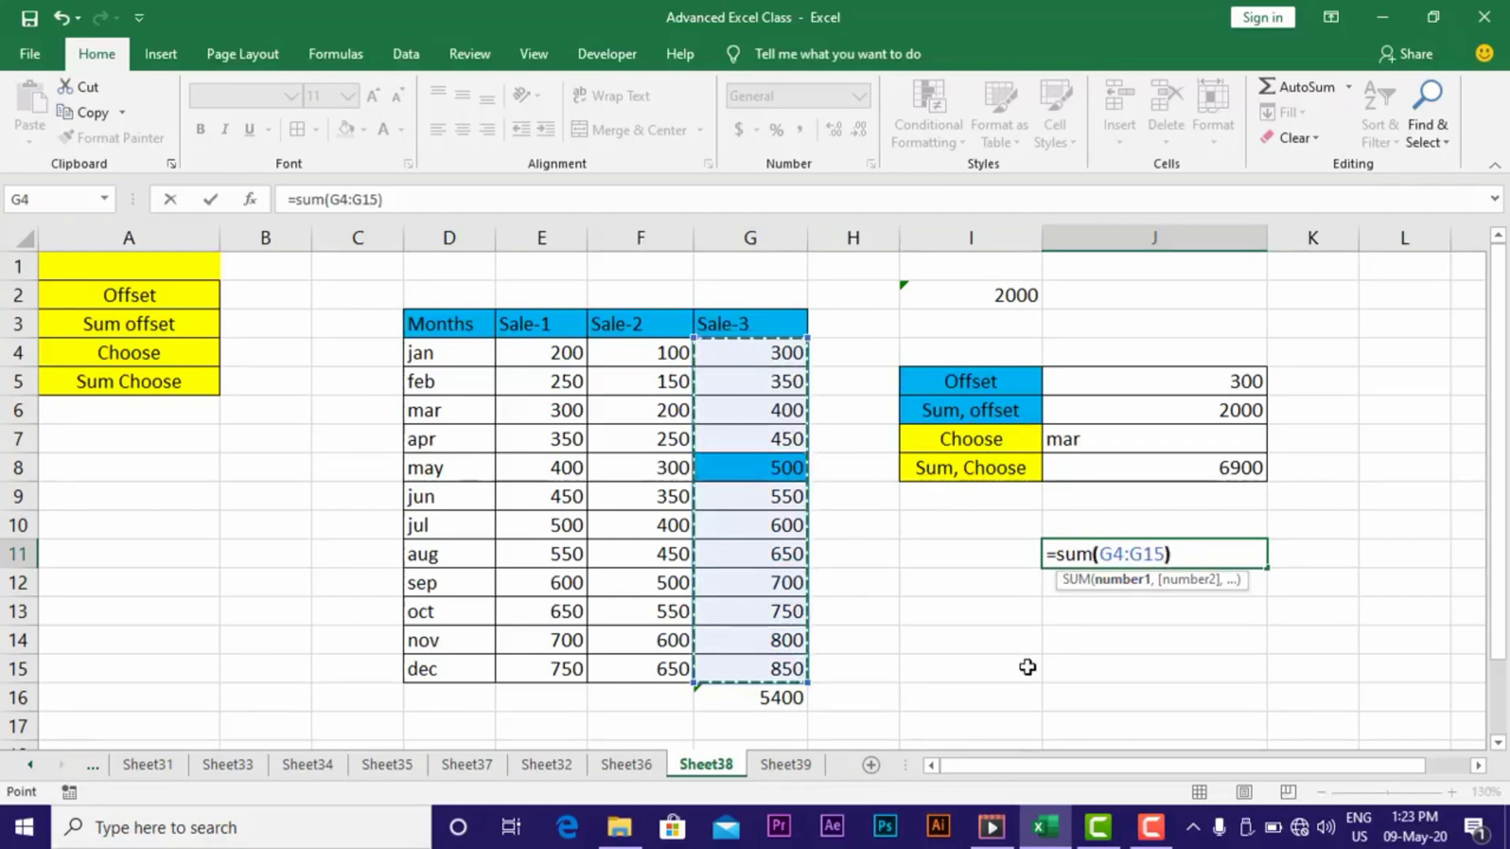
key(Return)
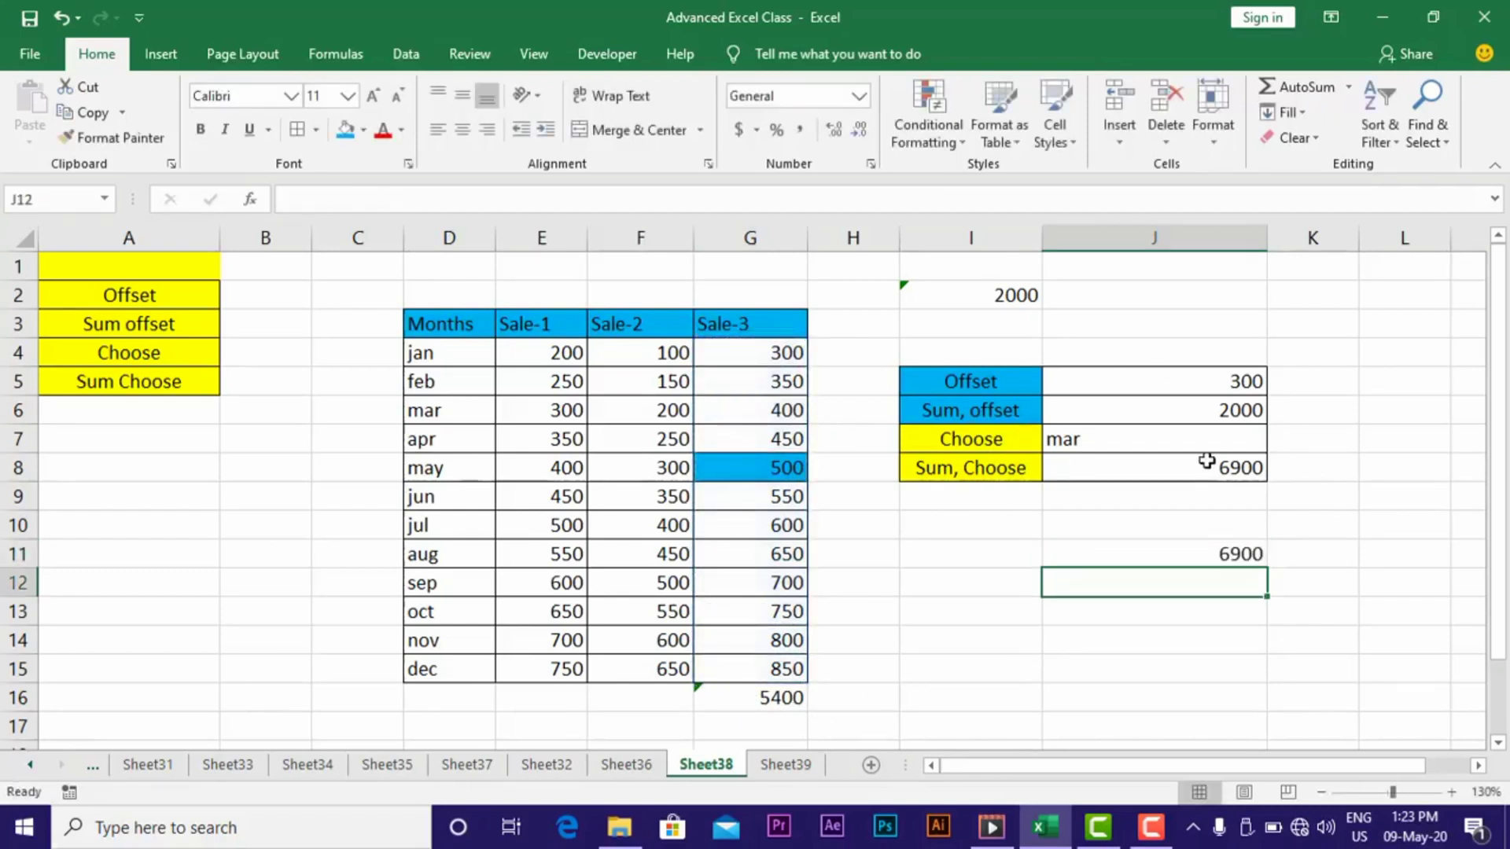
click(1202, 559)
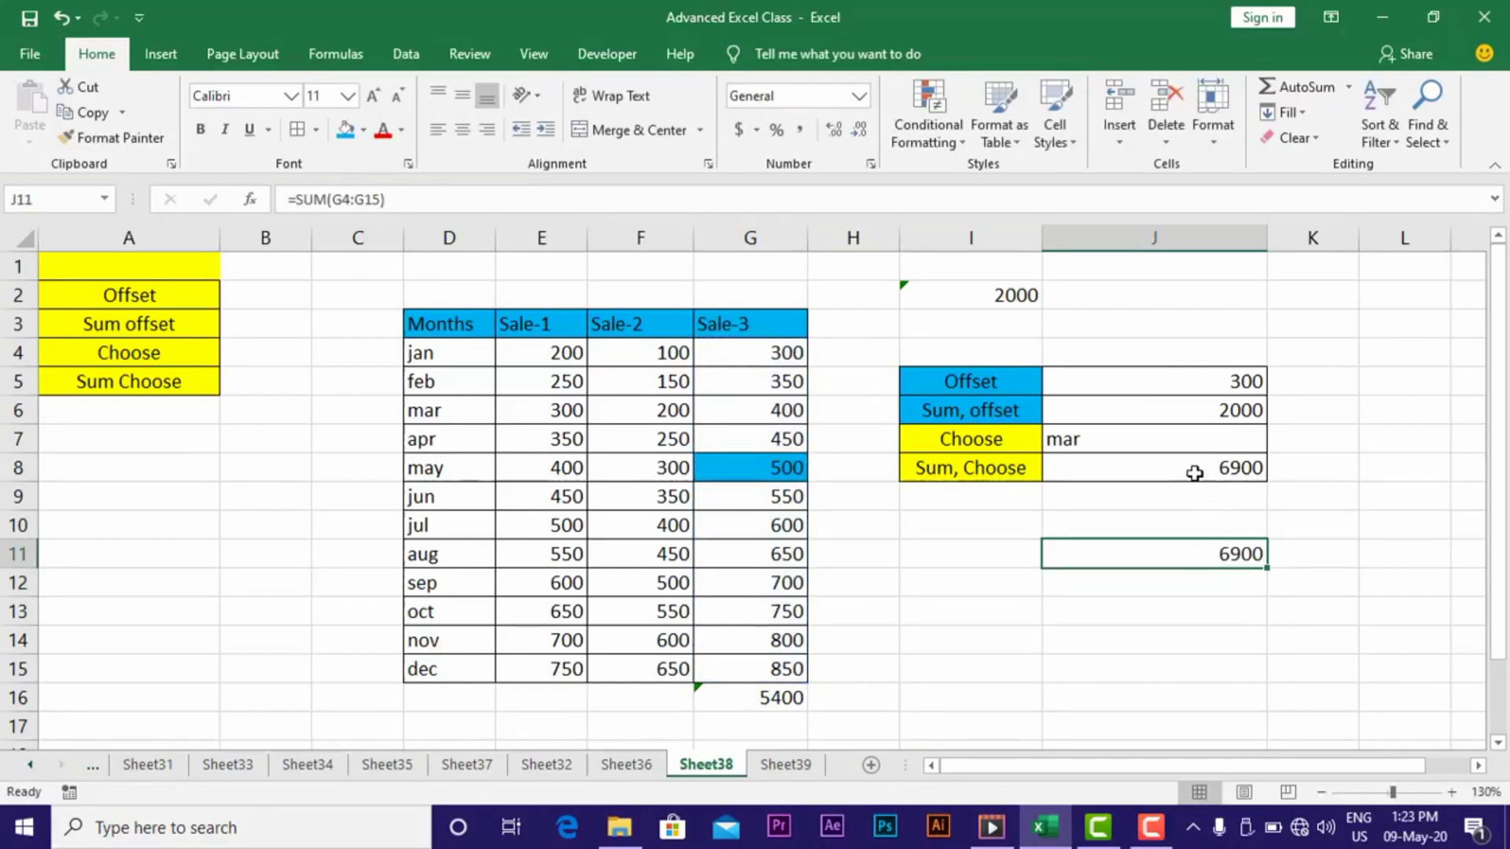
click(1195, 472)
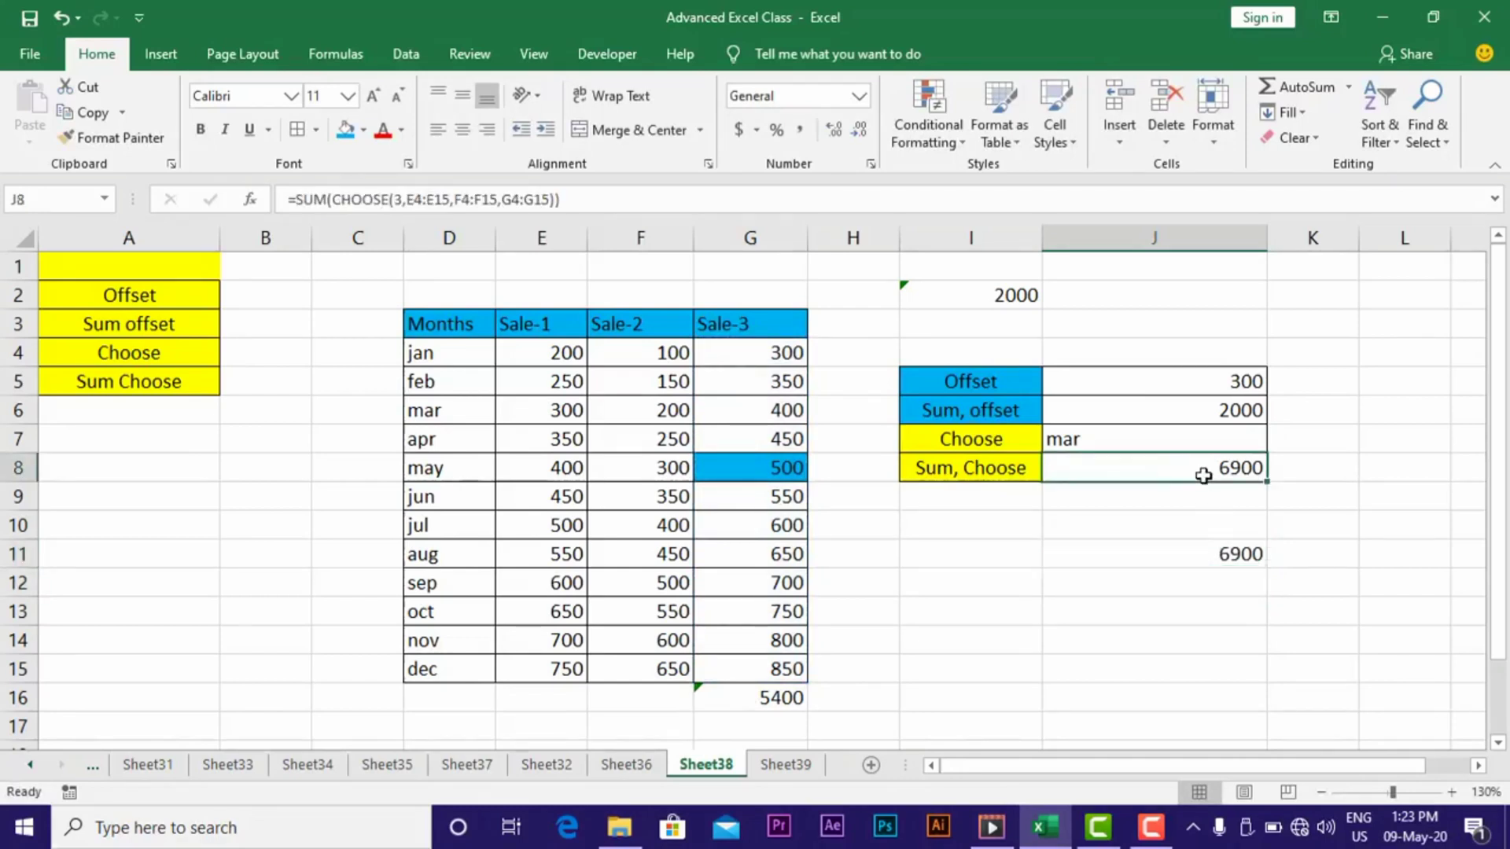
- Enter =SUM(F4:F15) in J12 to total the Sale-2 column
click(1135, 586)
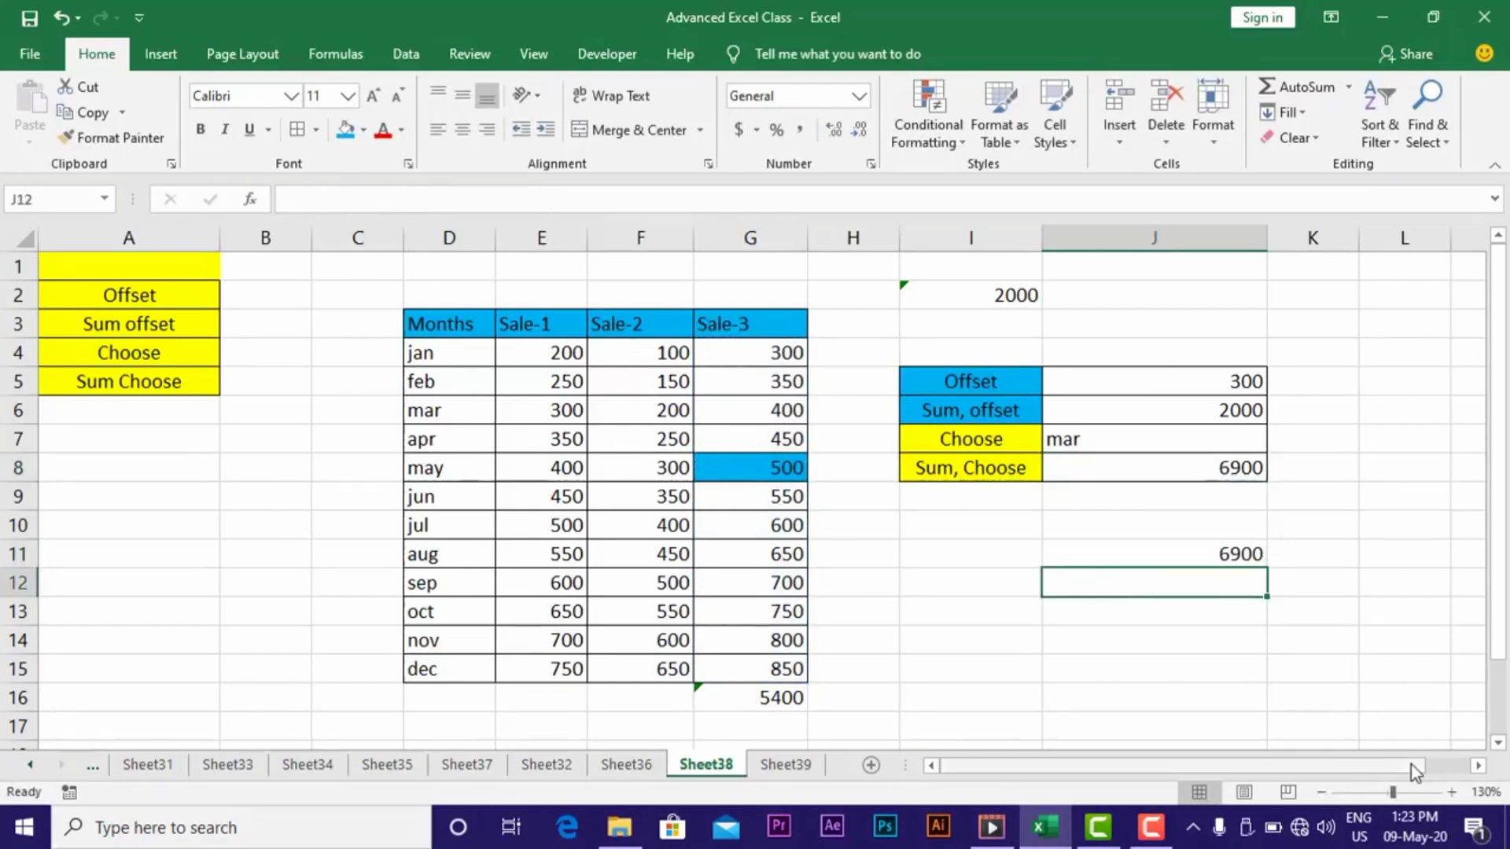
text(=sum()
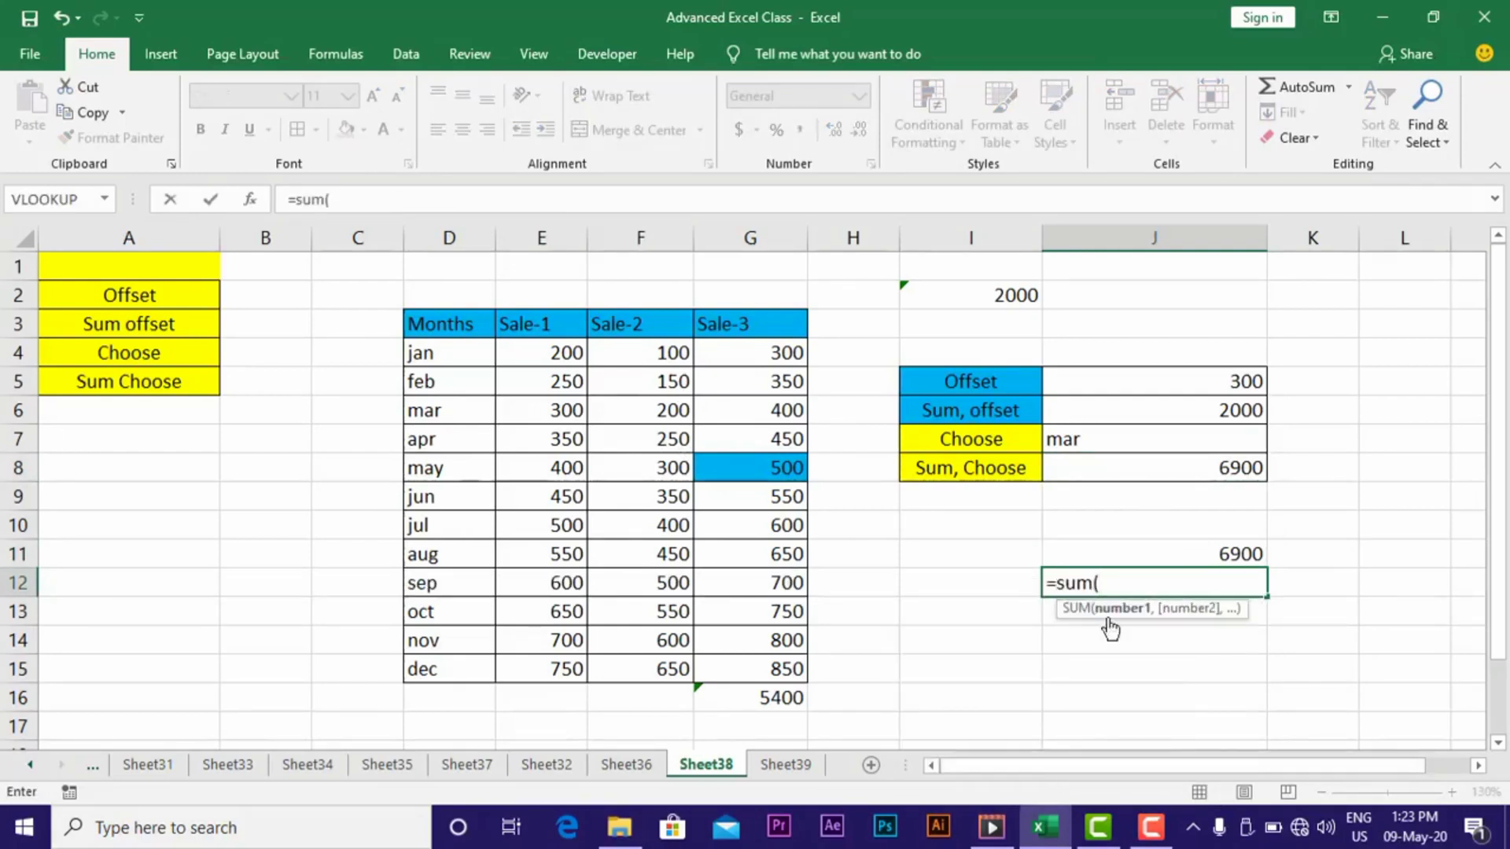
drag(651, 353, 645, 667)
text())
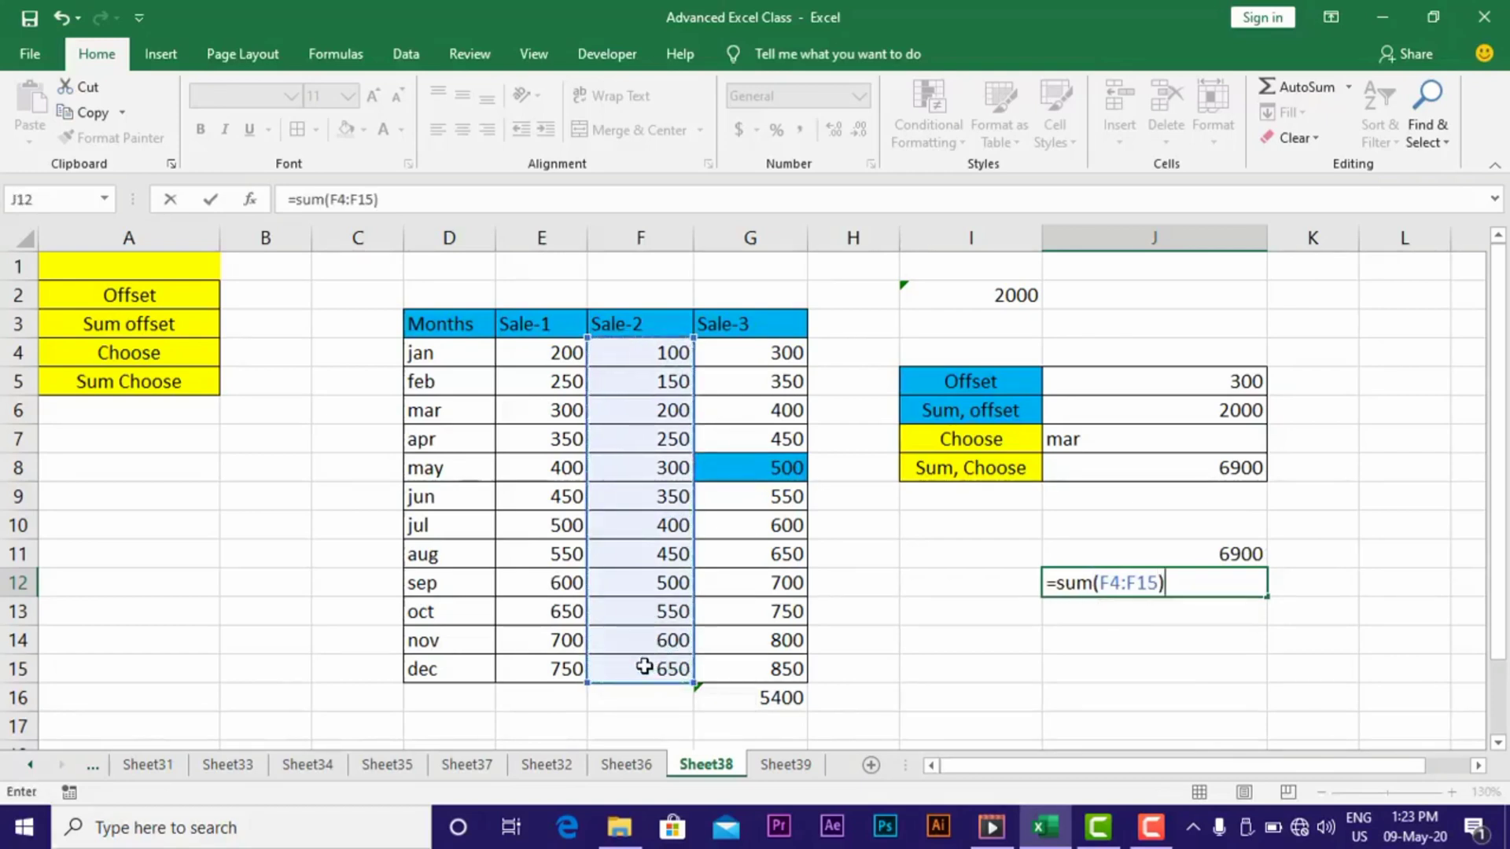
key(Return)
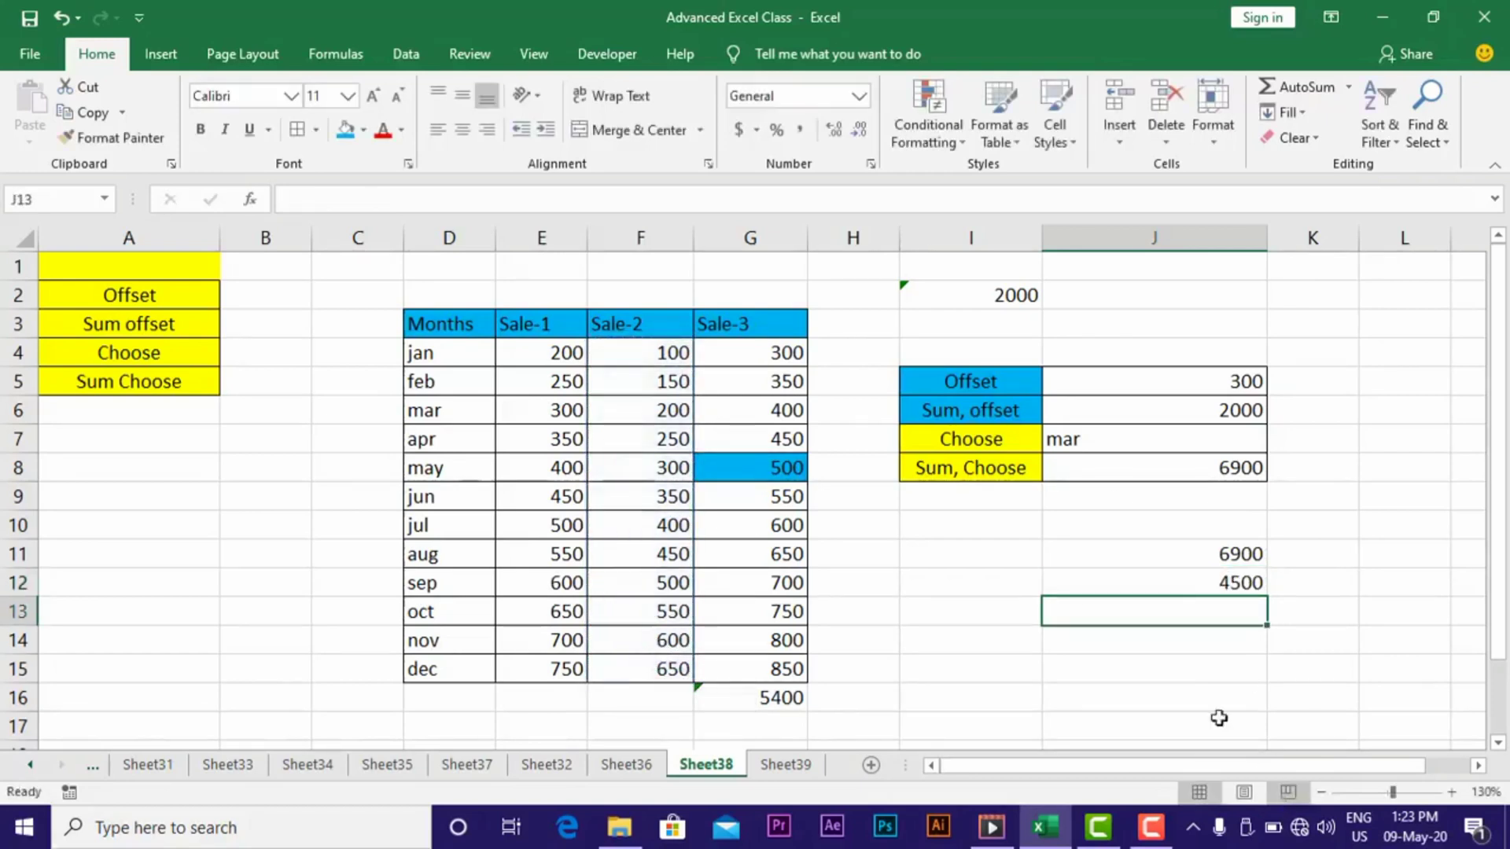
- Fill the Sale-2 total in J12 with the standard orange color
click(1163, 582)
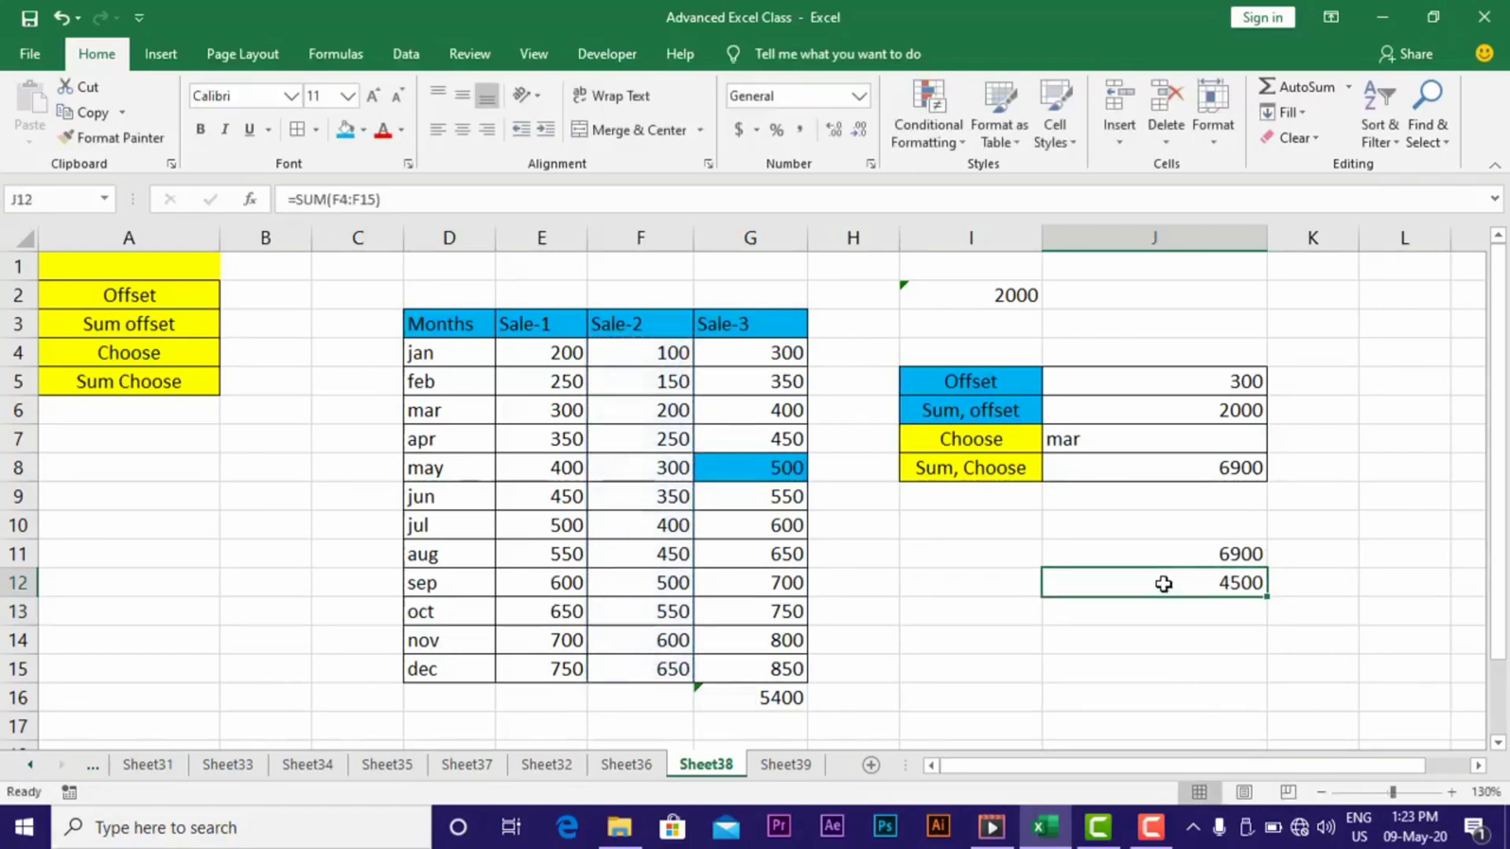
click(363, 130)
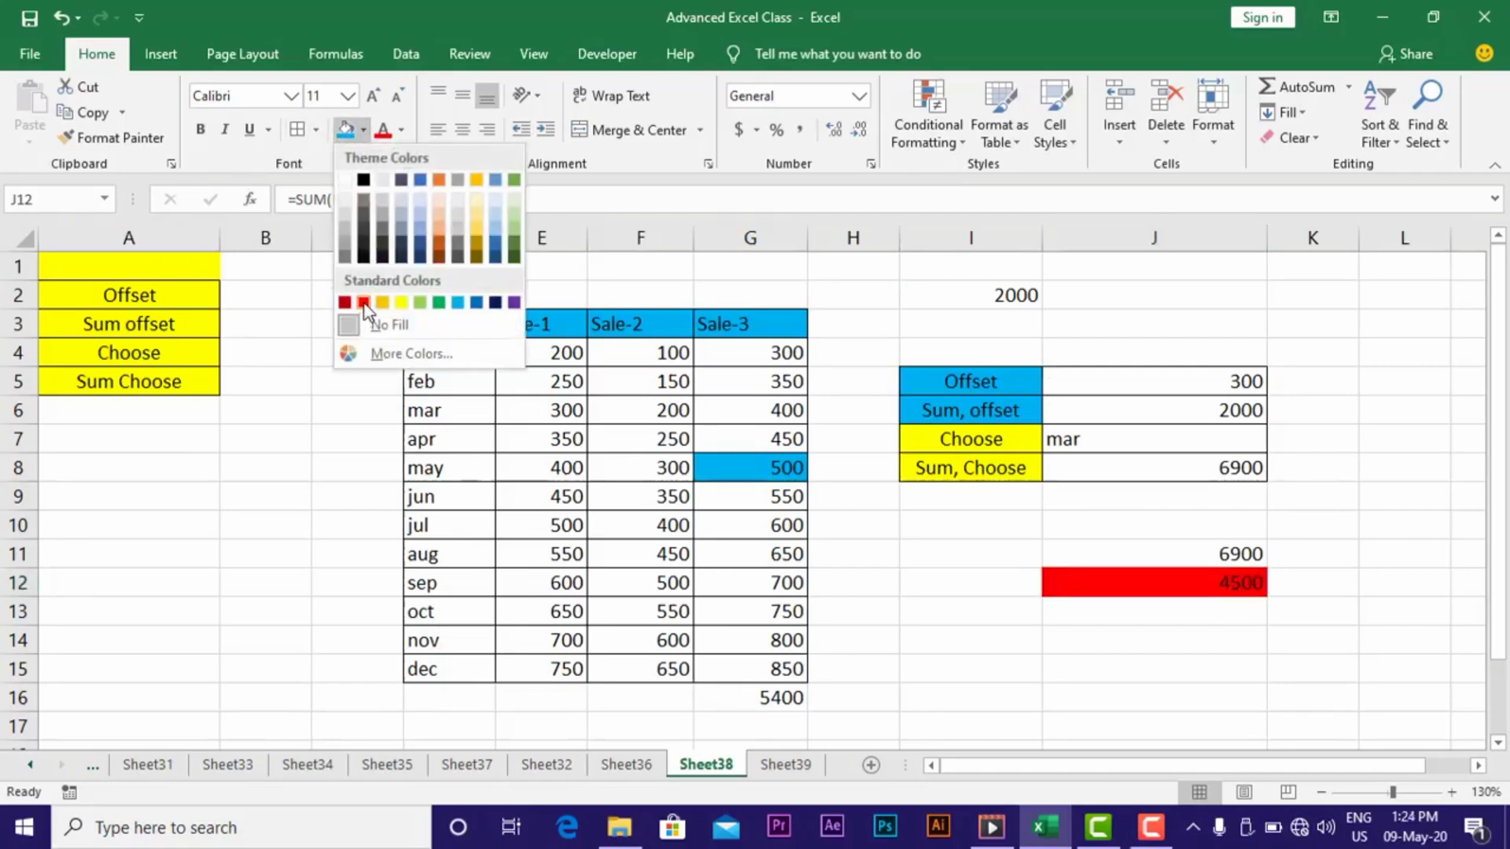
click(384, 304)
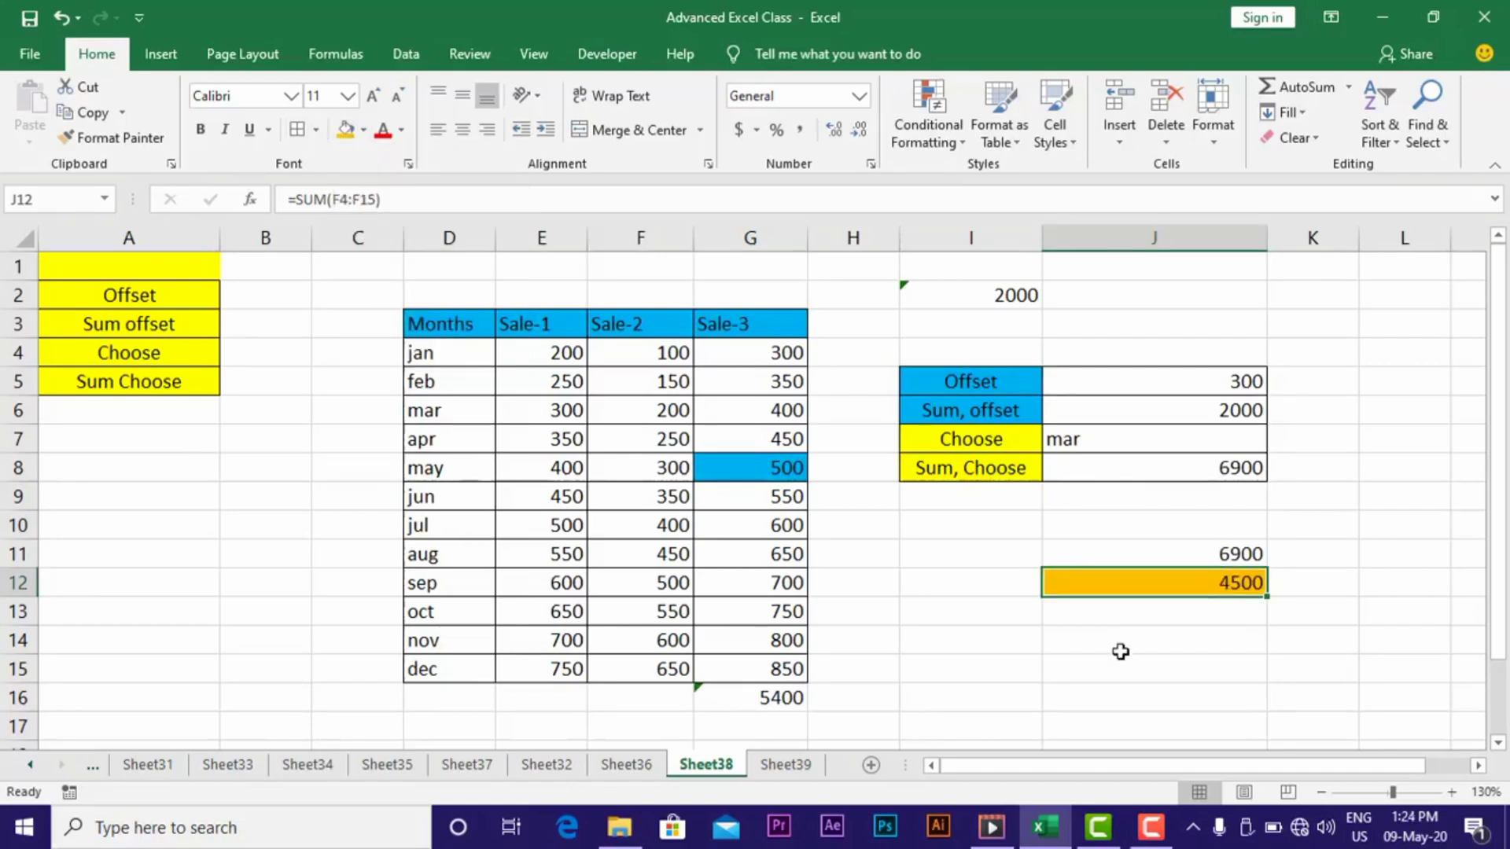
click(1130, 639)
- Change the CHOOSE index in the J8 formula to 2 so that it sums the Sale-2 range
click(1152, 466)
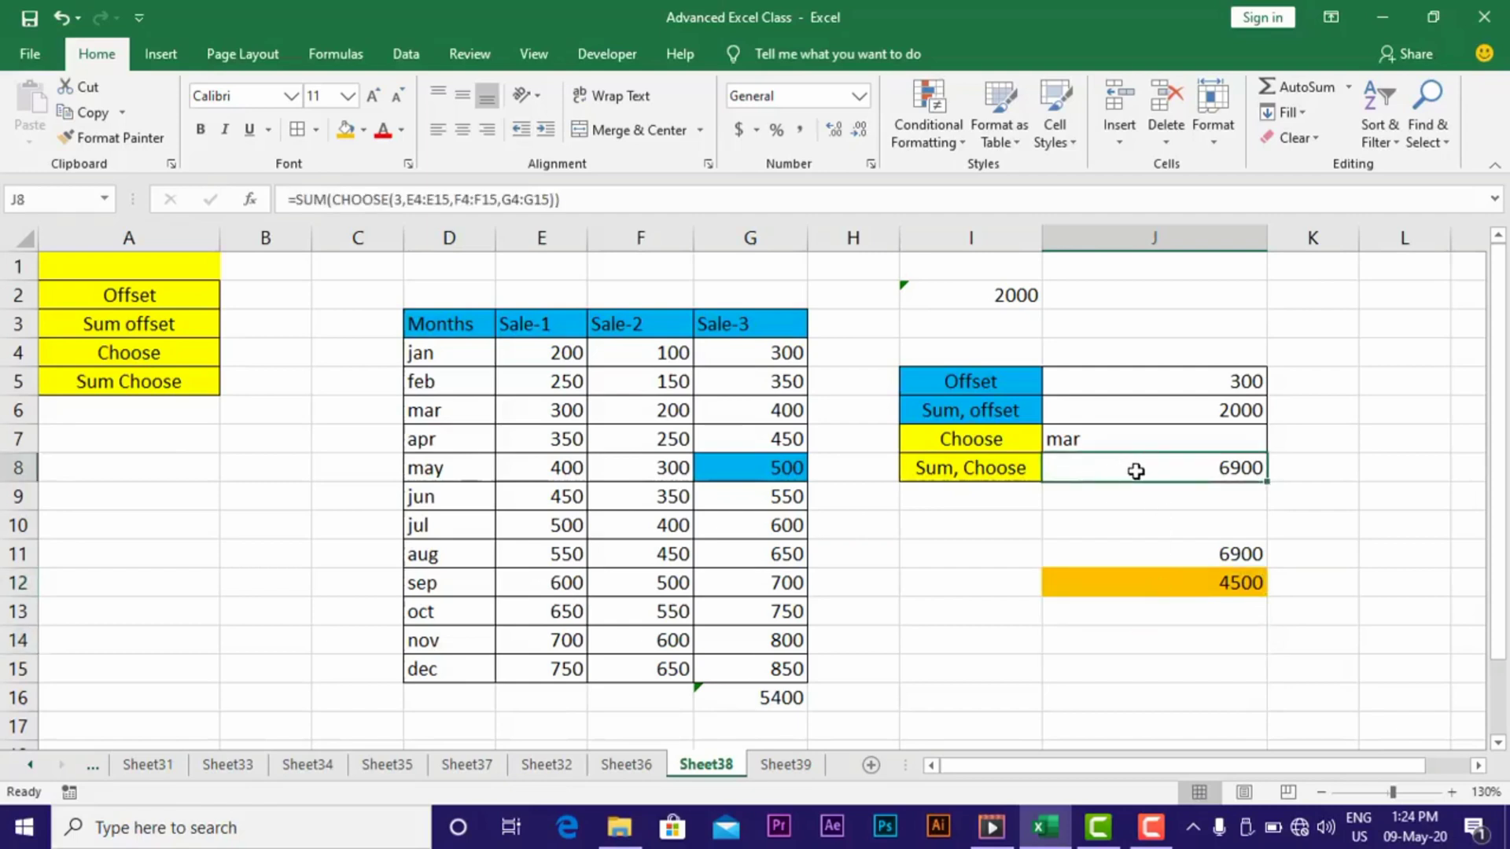
key(F2)
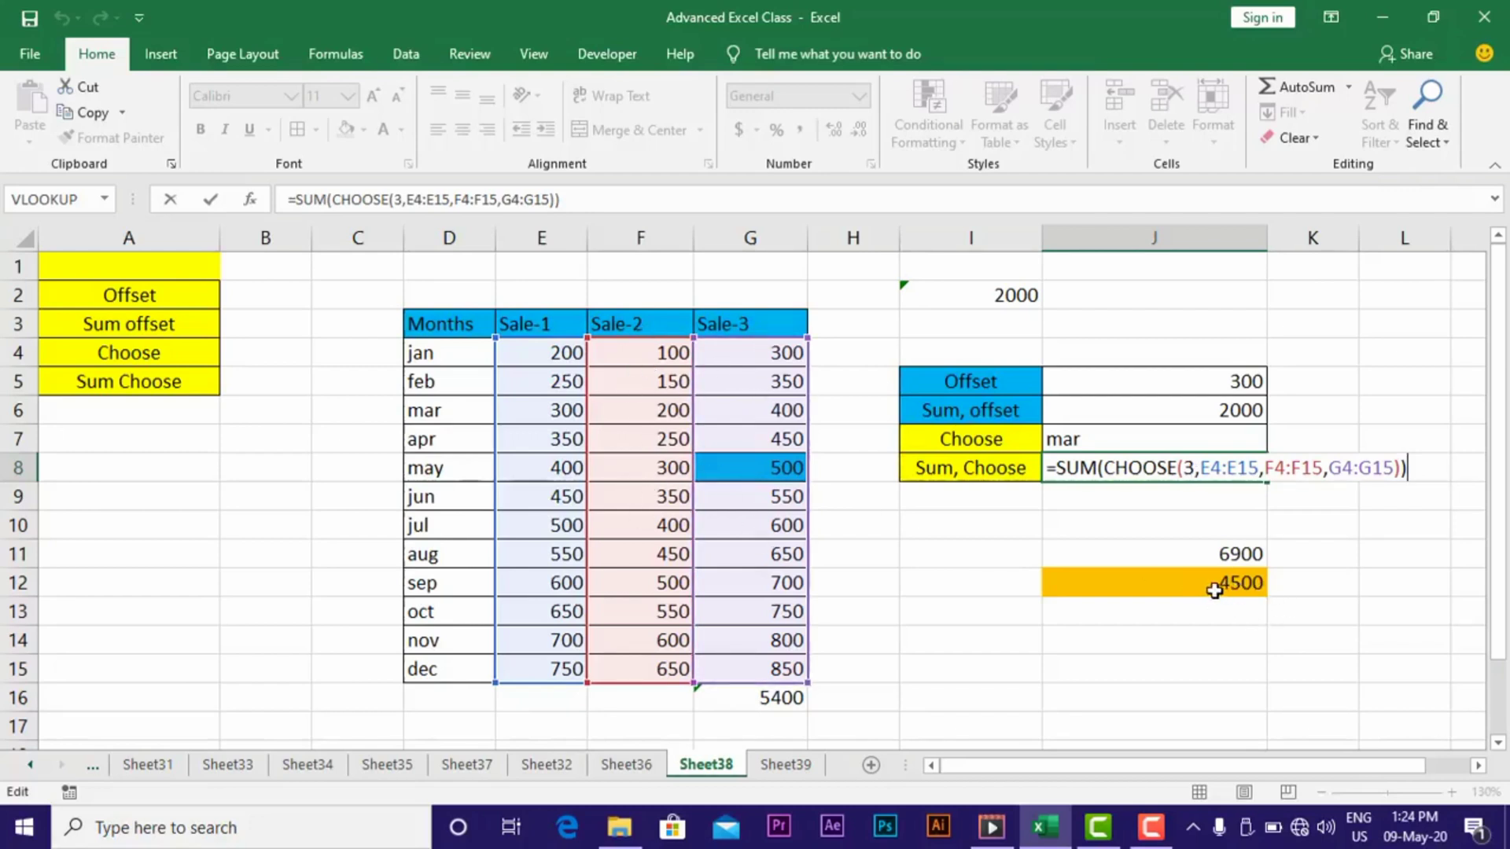
click(1186, 472)
text(2)
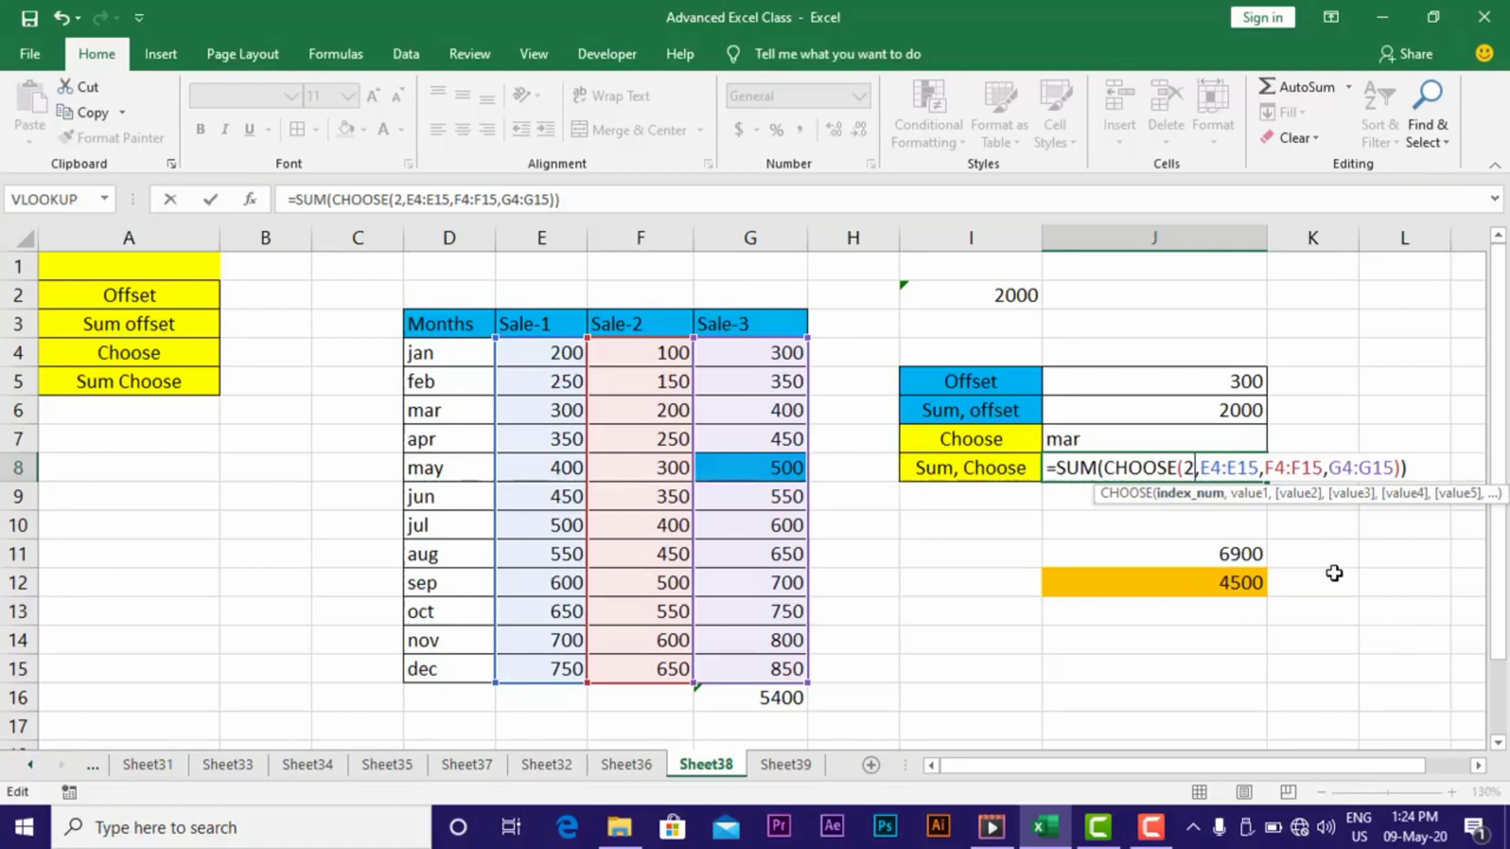
key(Return)
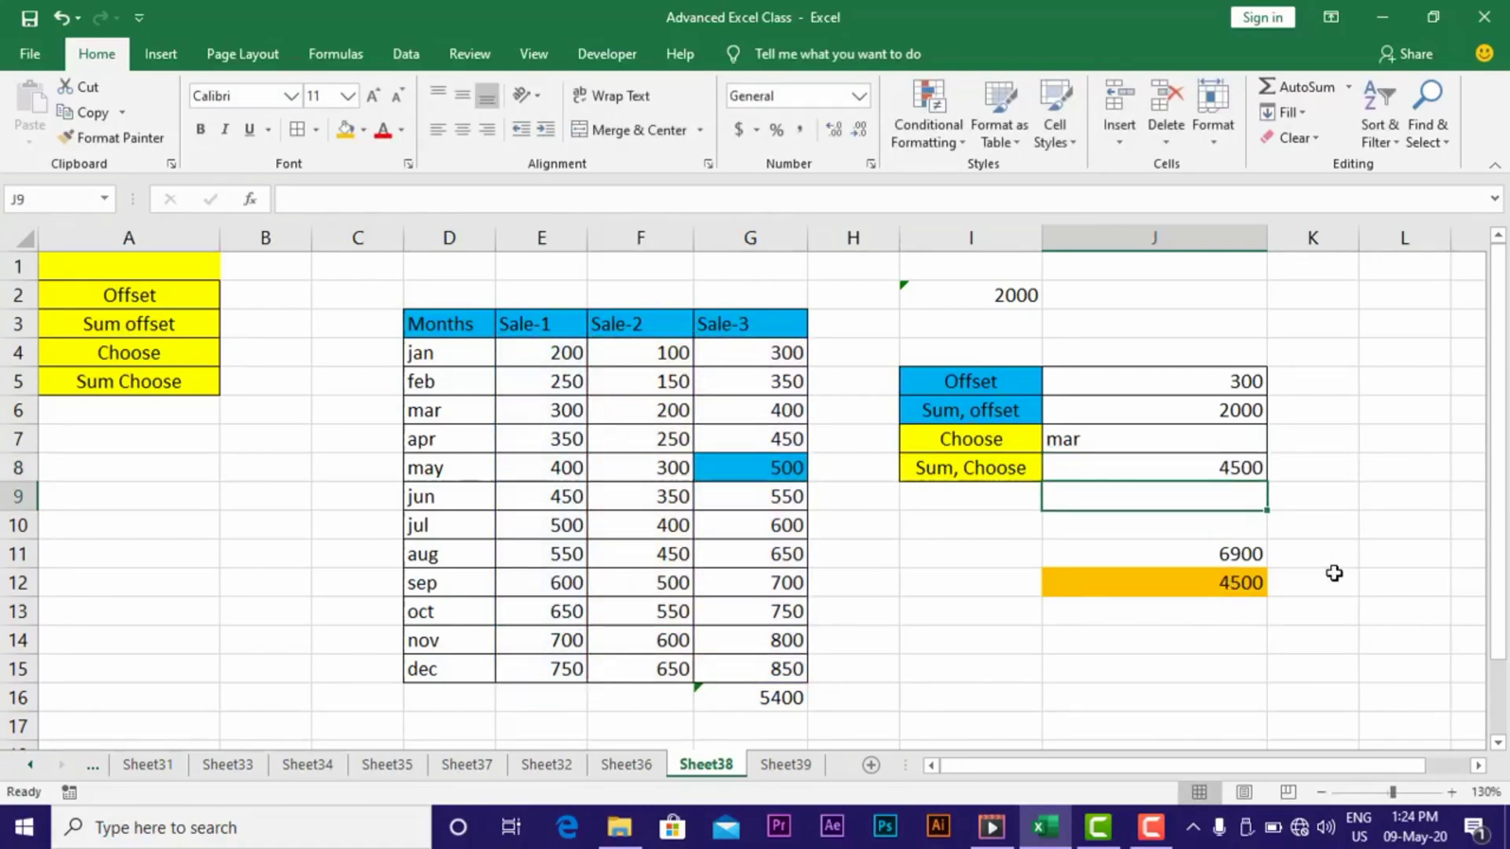
click(1228, 464)
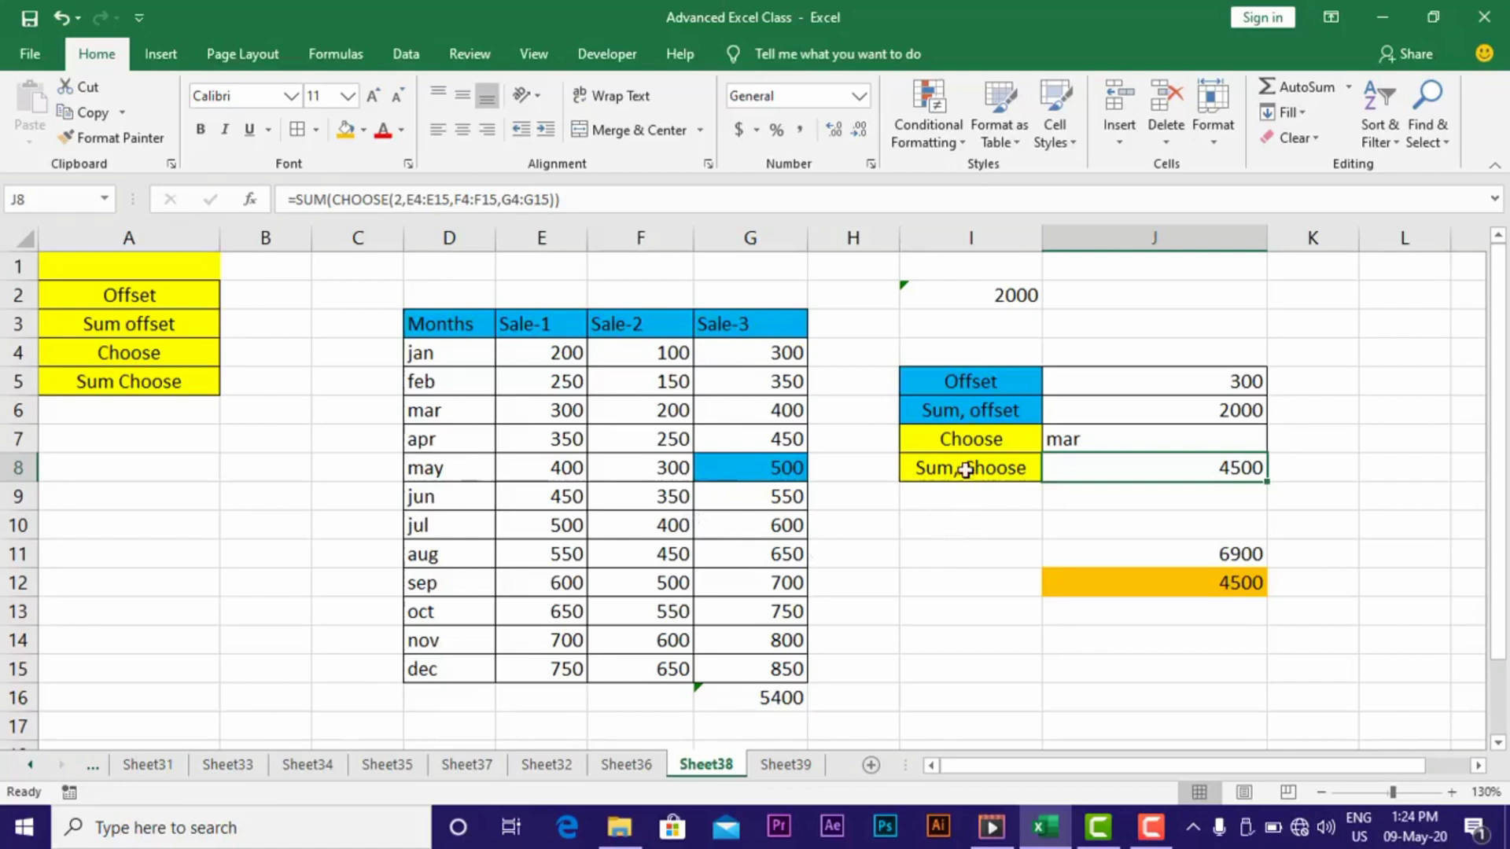
click(973, 439)
click(974, 470)
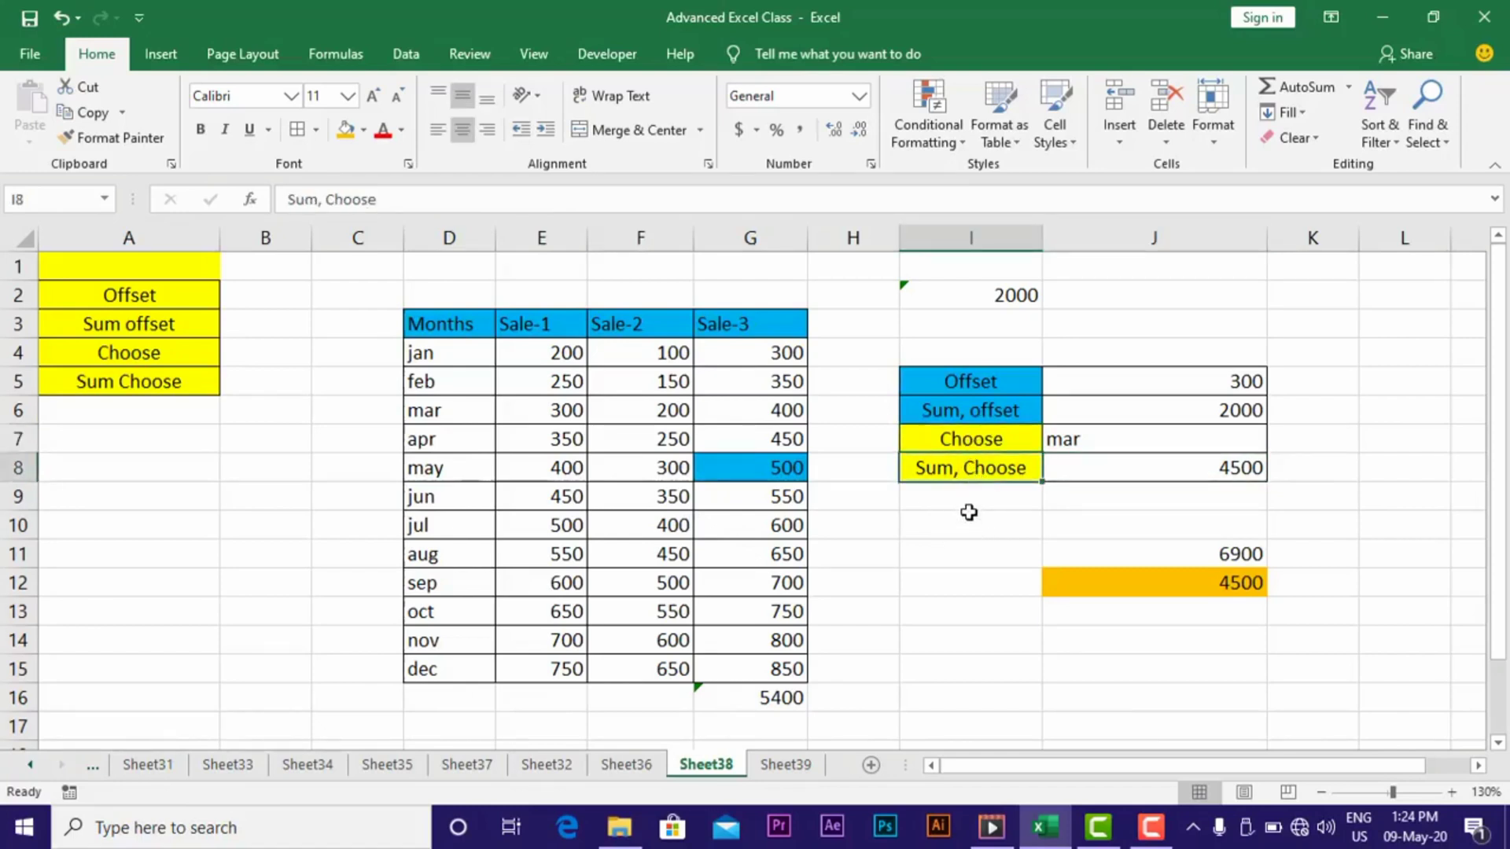